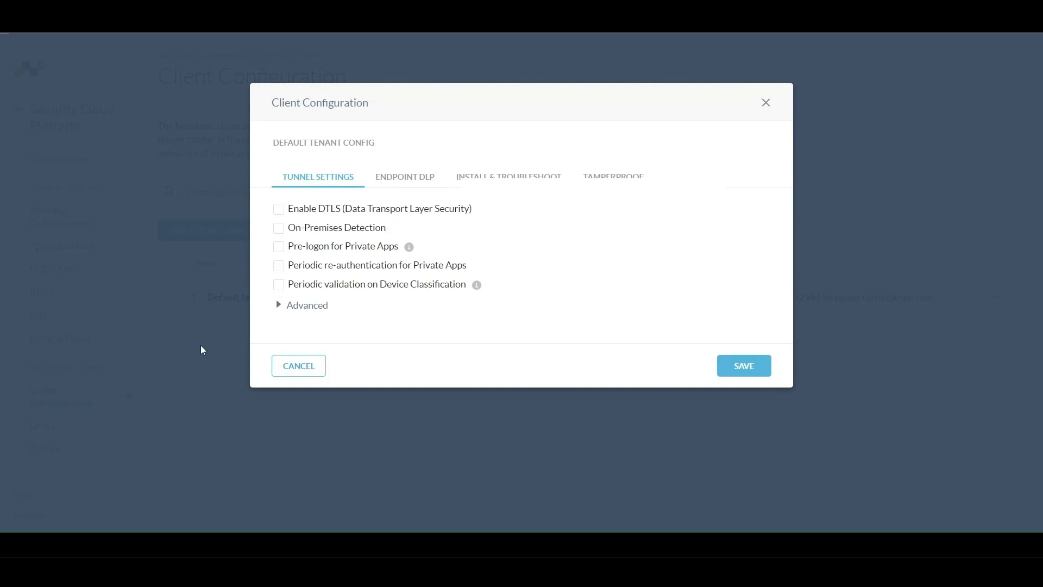
# Close the client configuration without saving and open the default tenant steering configuration for editing
pyautogui.click(279, 369)
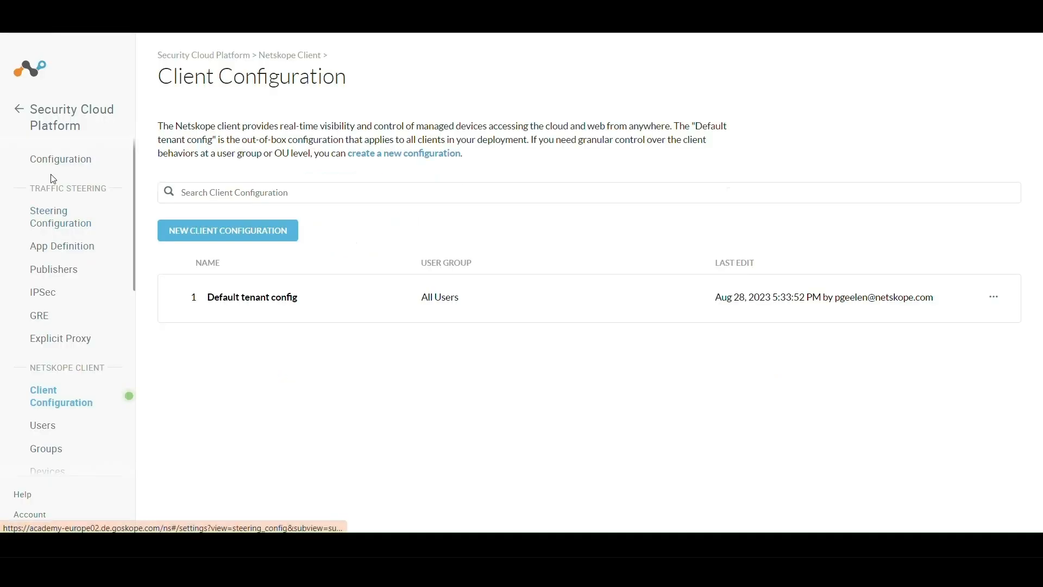
pyautogui.click(69, 220)
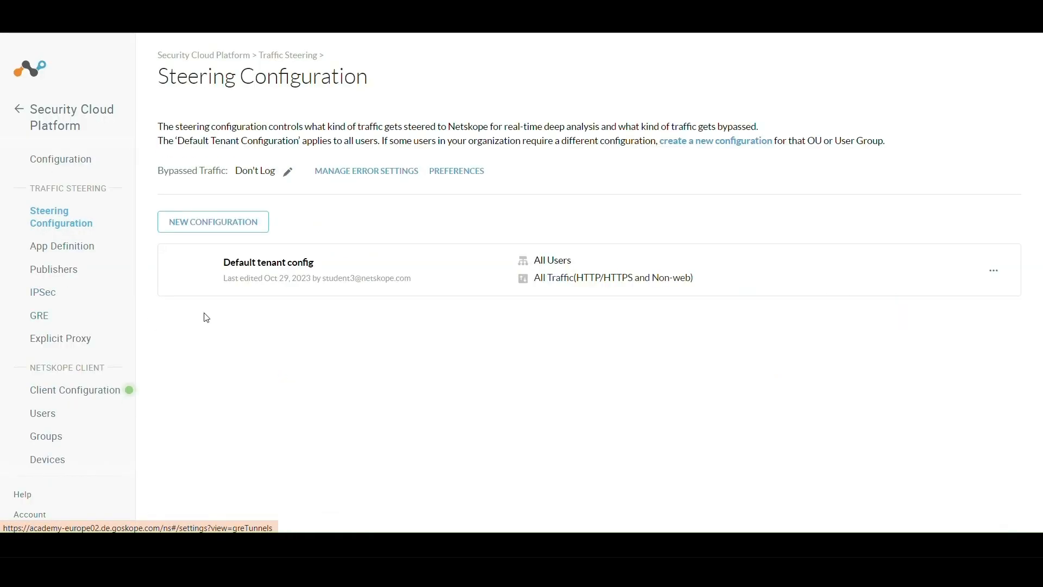
pyautogui.click(998, 272)
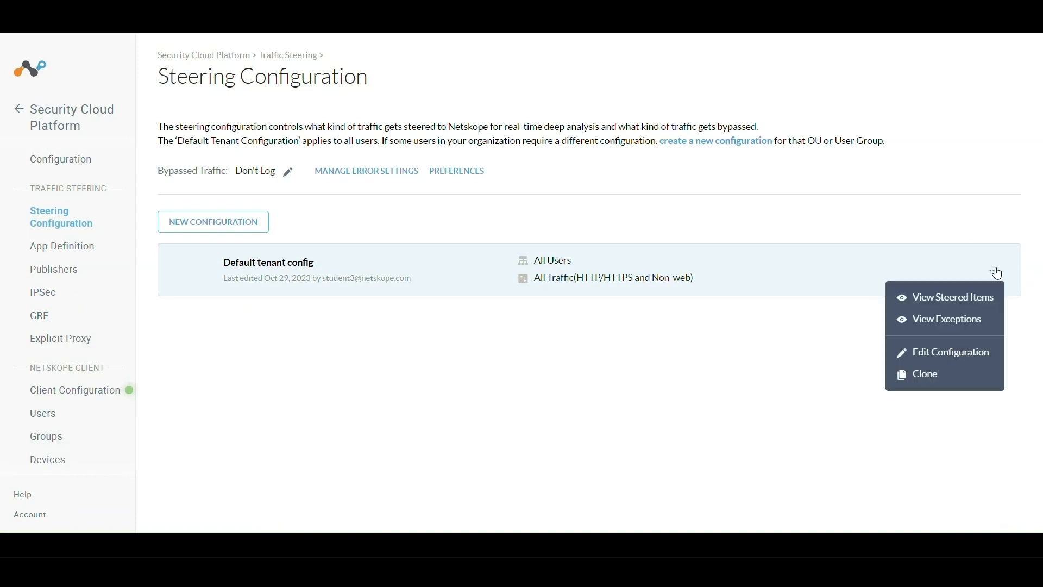
pyautogui.click(938, 364)
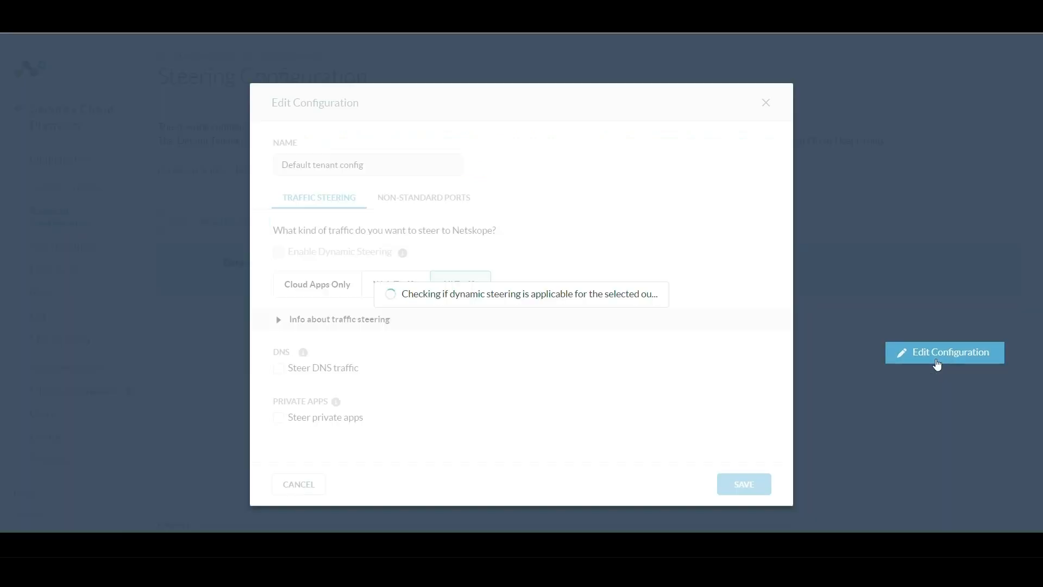
# Enable steering of private apps for All Private Apps in the default tenant config and save it
pyautogui.scroll(-1, 309, 415)
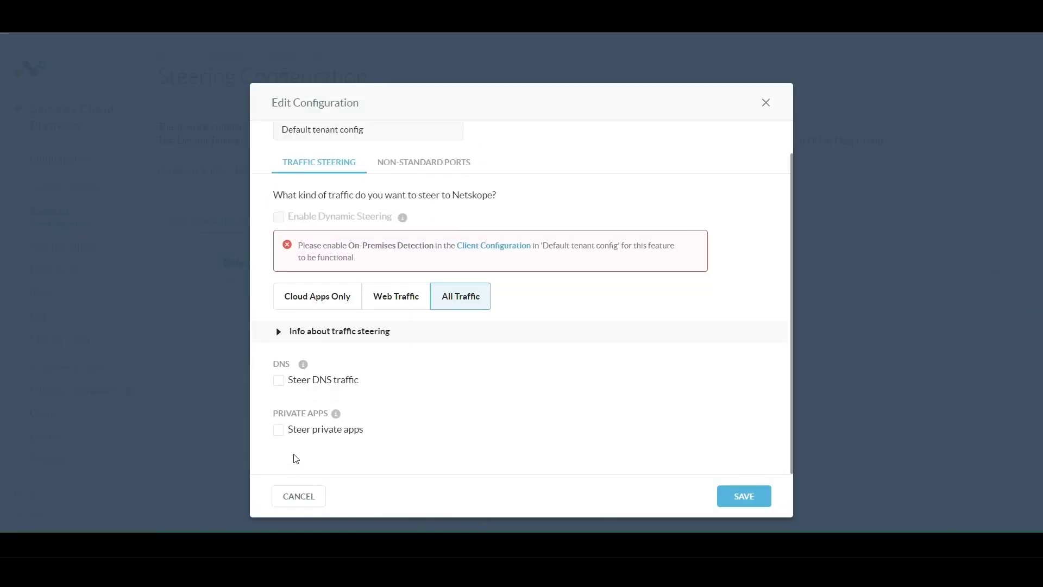
pyautogui.click(278, 430)
pyautogui.scroll(-1, 340, 430)
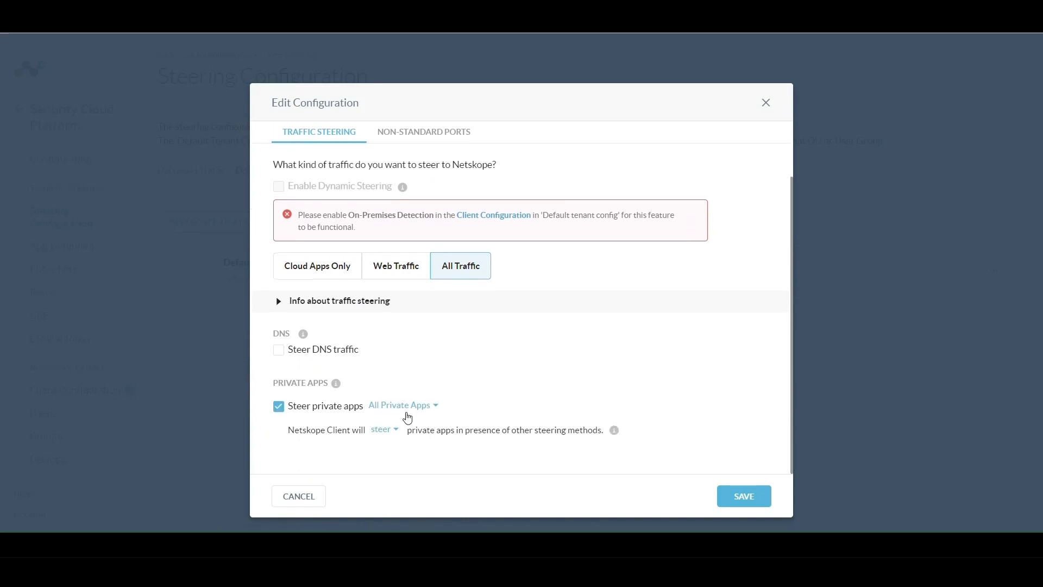
pyautogui.click(406, 414)
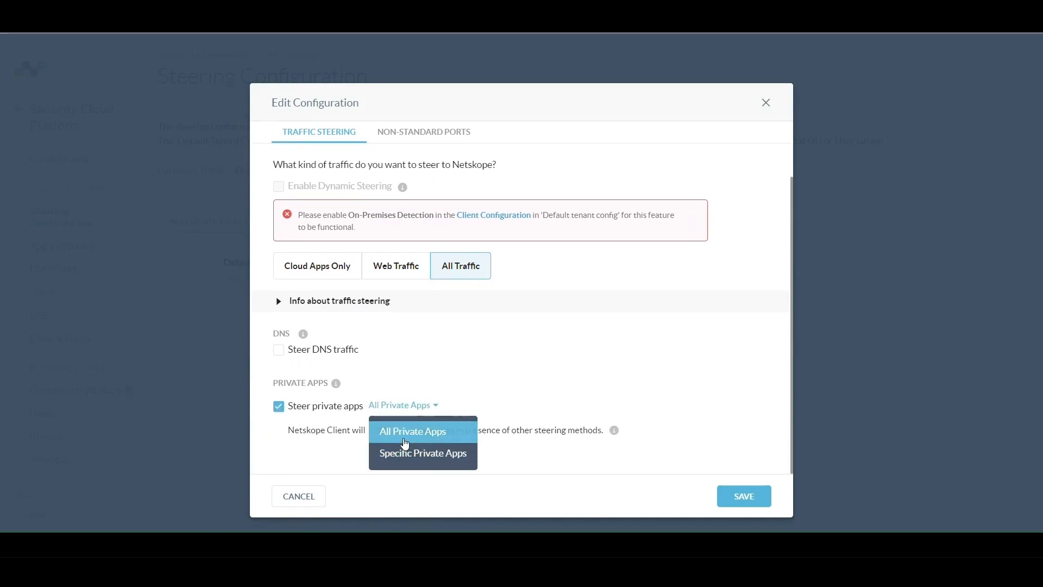
pyautogui.click(432, 423)
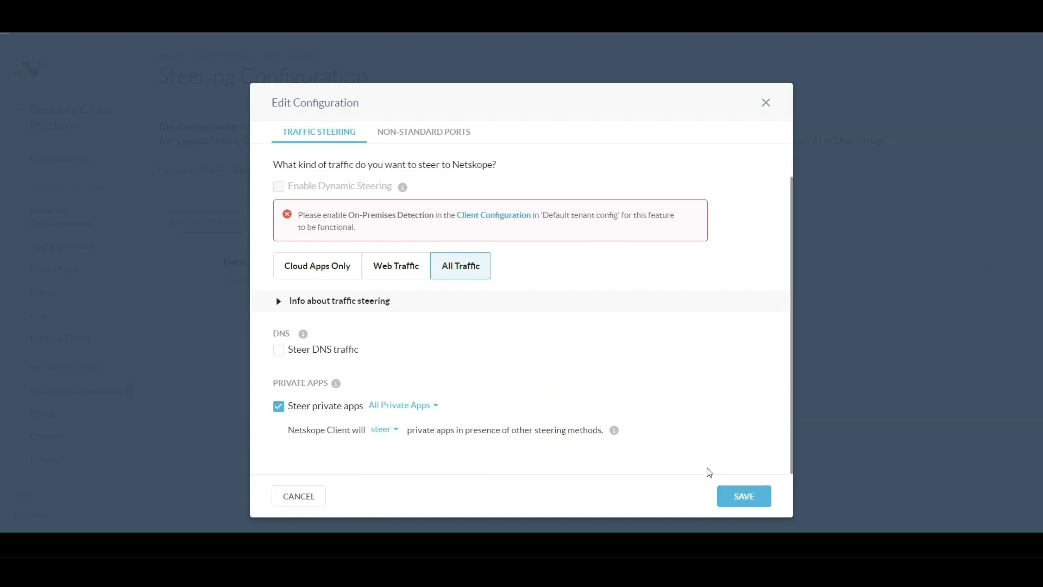
pyautogui.click(746, 496)
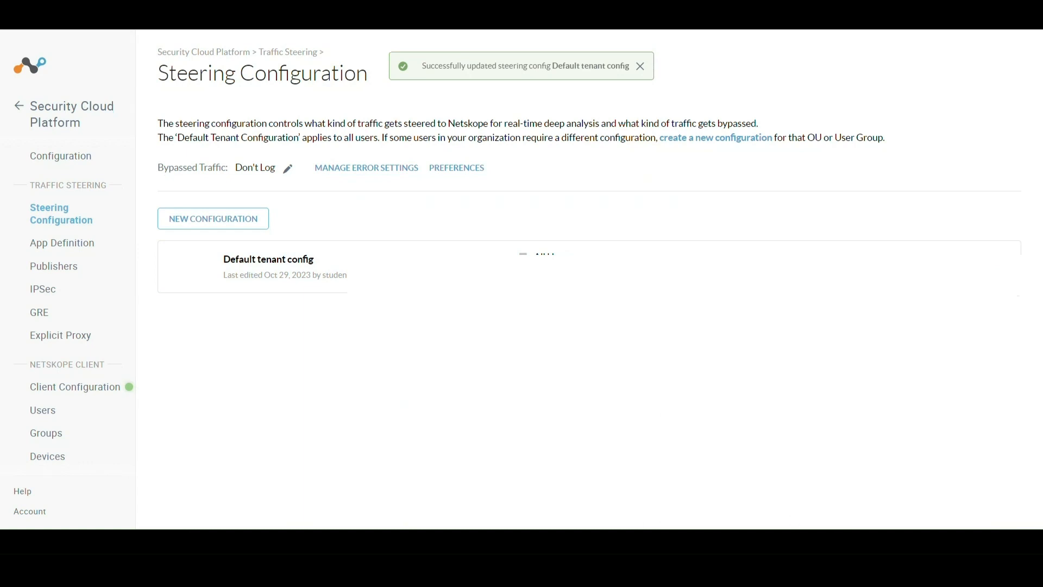
# Switch to the WorkSpaces desktop, reopen the Netskope Client Configuration window, and update the client's configuration
pyautogui.click(820, 491)
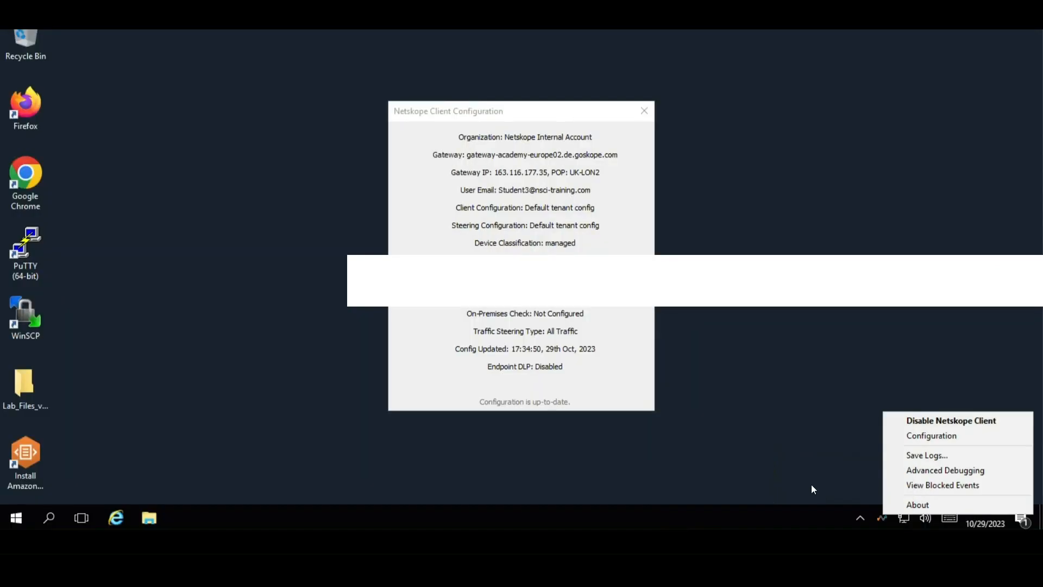
pyautogui.click(933, 436)
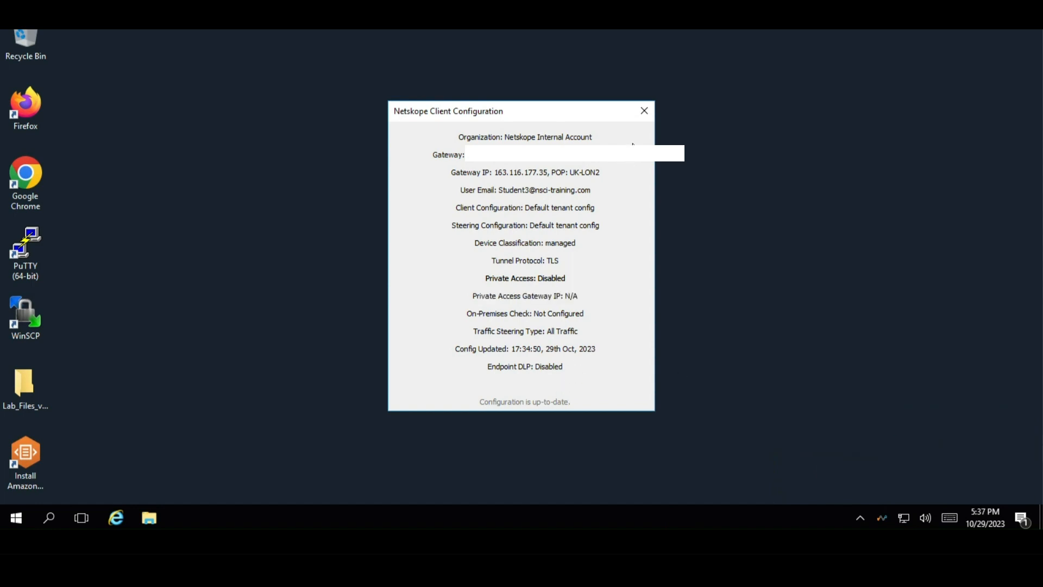
pyautogui.click(642, 112)
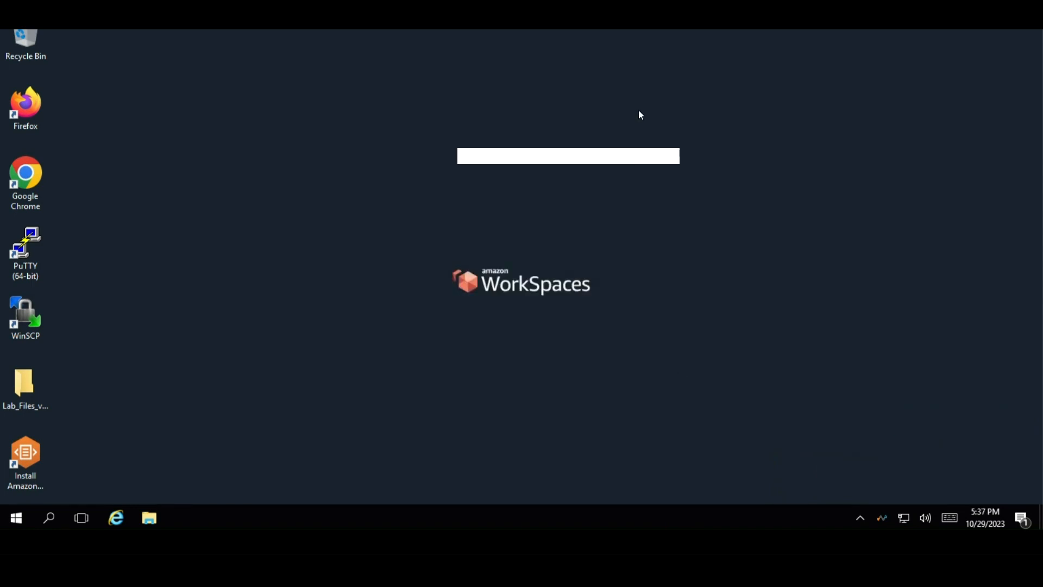
pyautogui.rightClick(878, 517)
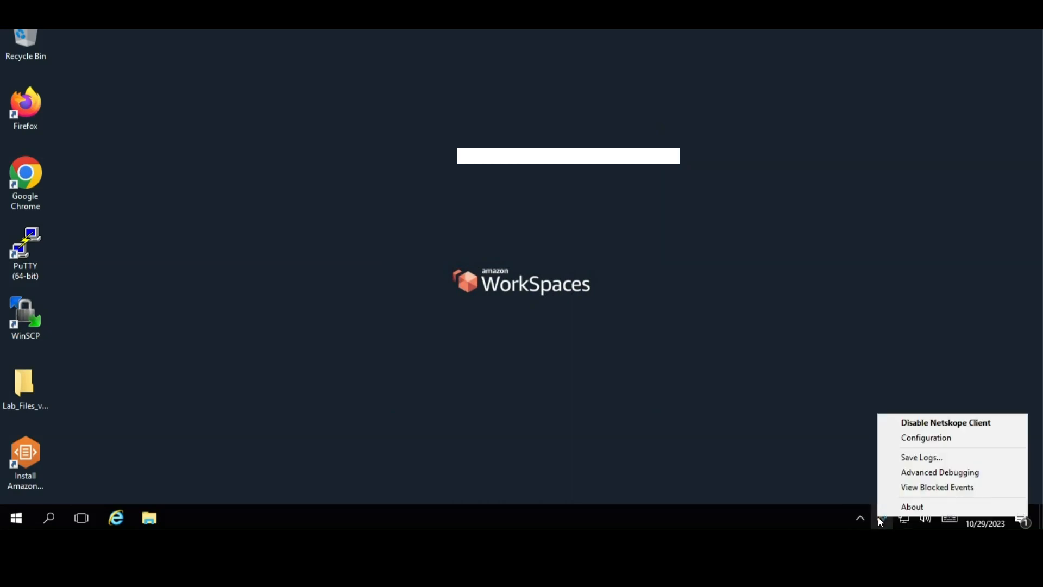
pyautogui.click(922, 438)
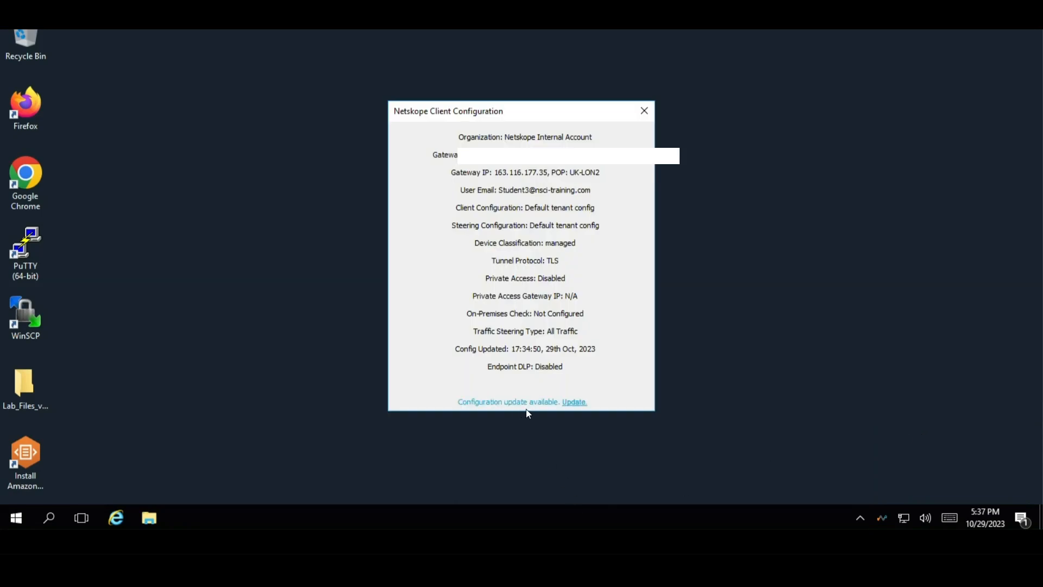
pyautogui.click(572, 404)
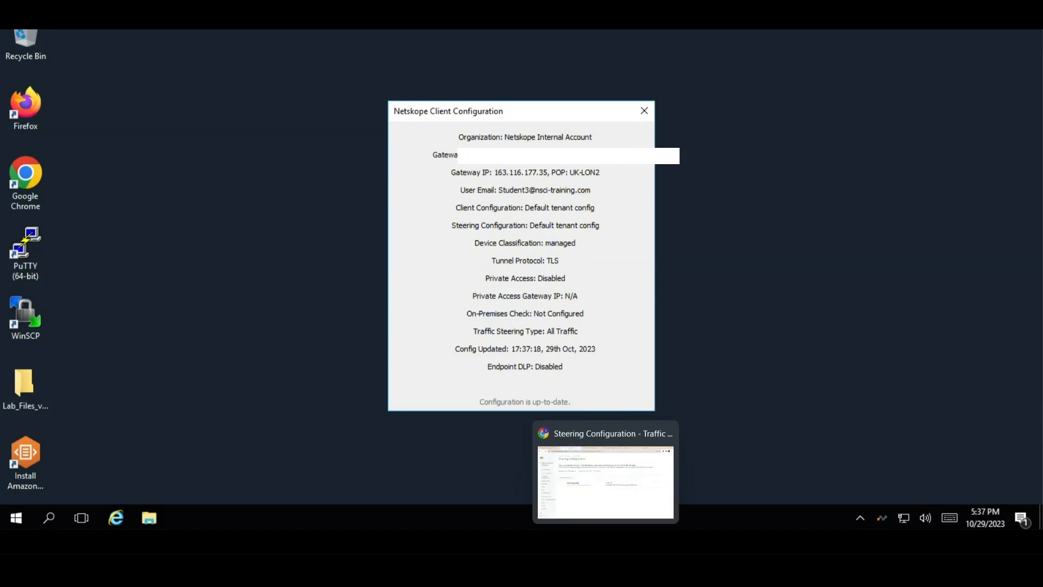
# Switch back to the admin console in Chrome, reopen the default tenant steering configuration and save it again
pyautogui.click(599, 490)
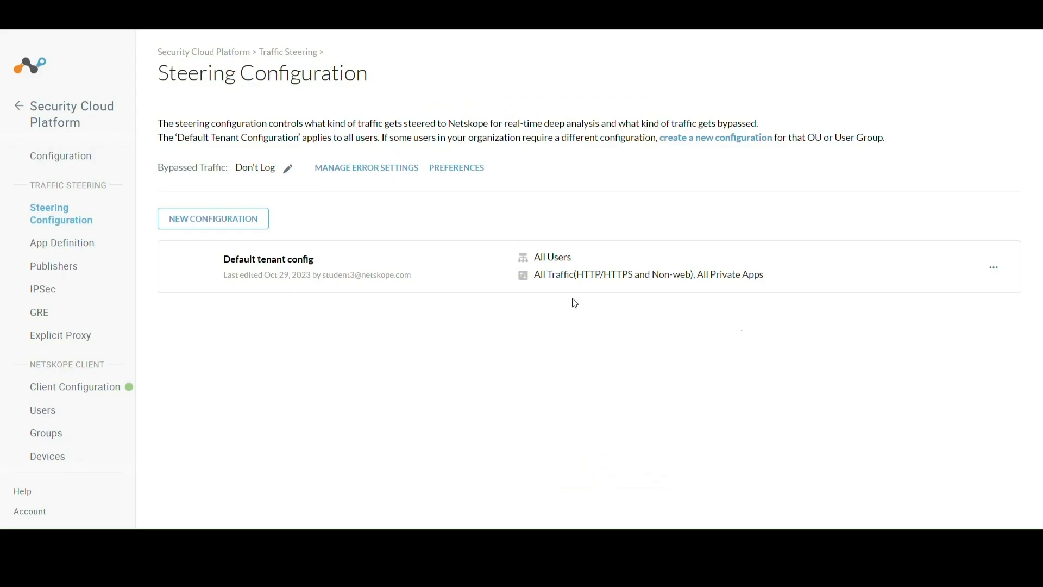
pyautogui.click(995, 269)
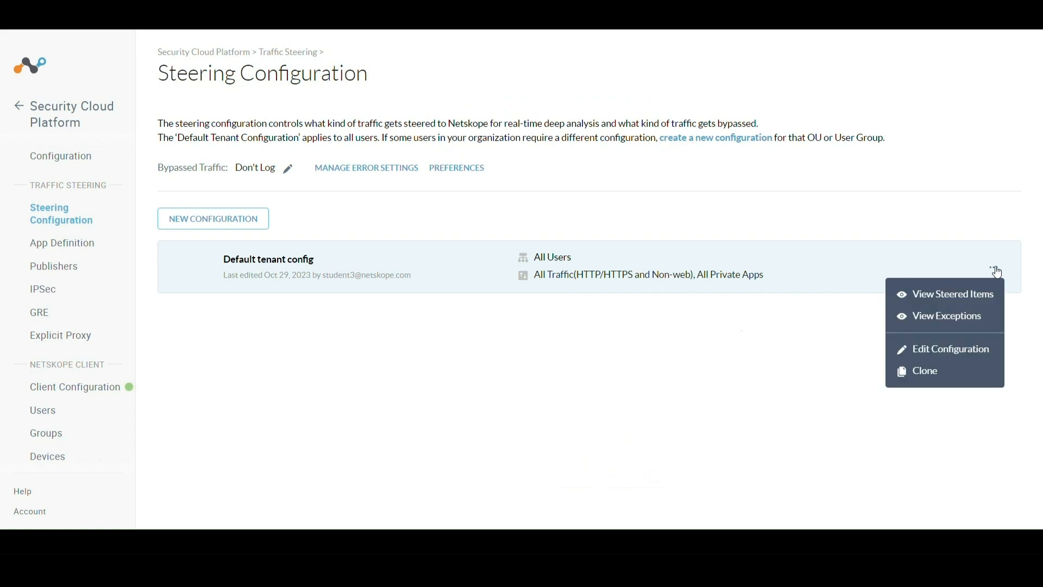
pyautogui.click(929, 351)
pyautogui.scroll(-1, 327, 425)
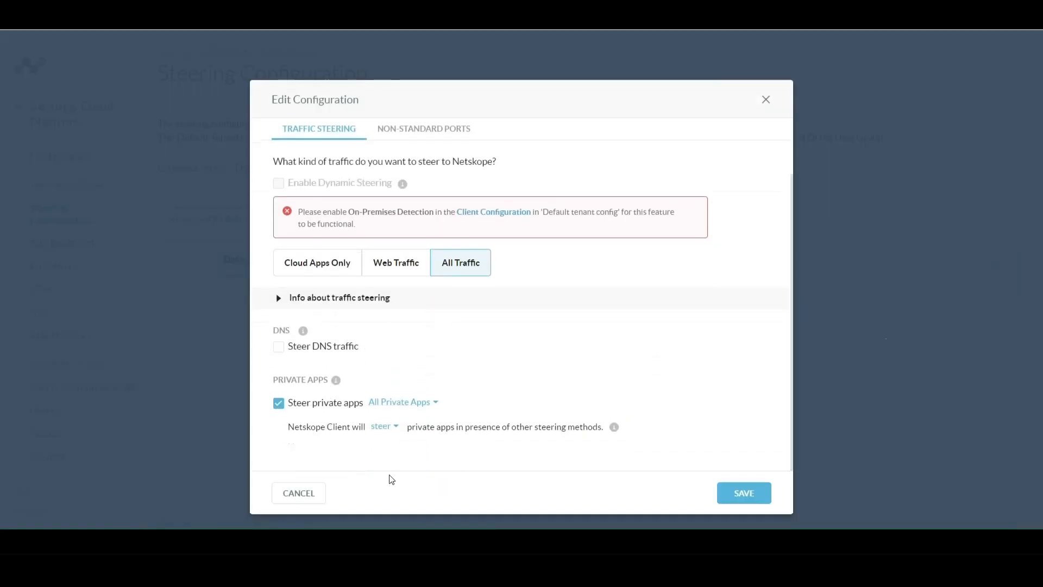
pyautogui.click(747, 496)
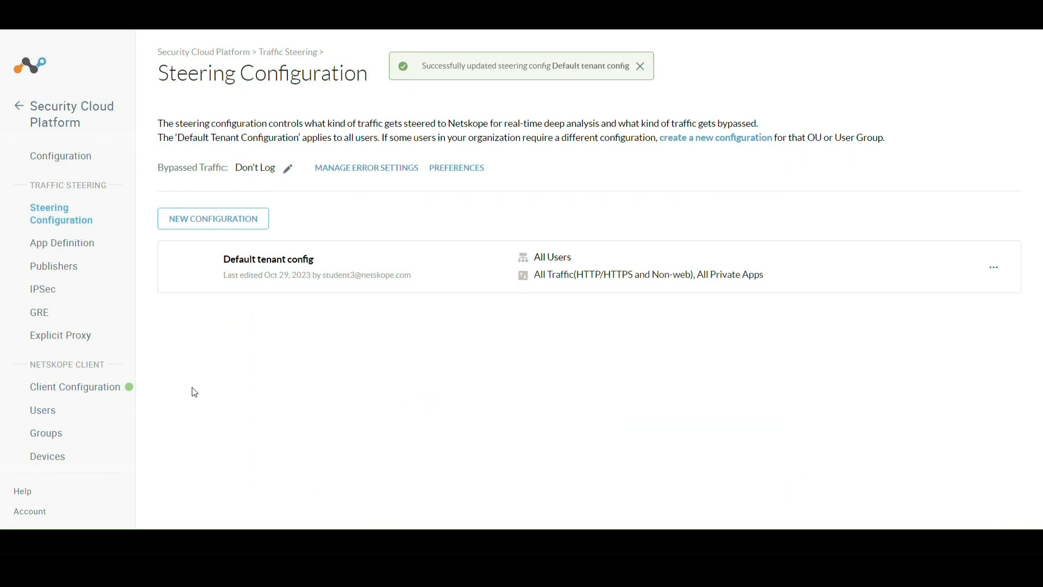
# Examine the default client configuration's advanced tunnel settings and its install and troubleshoot options, then close it unsaved
pyautogui.click(127, 390)
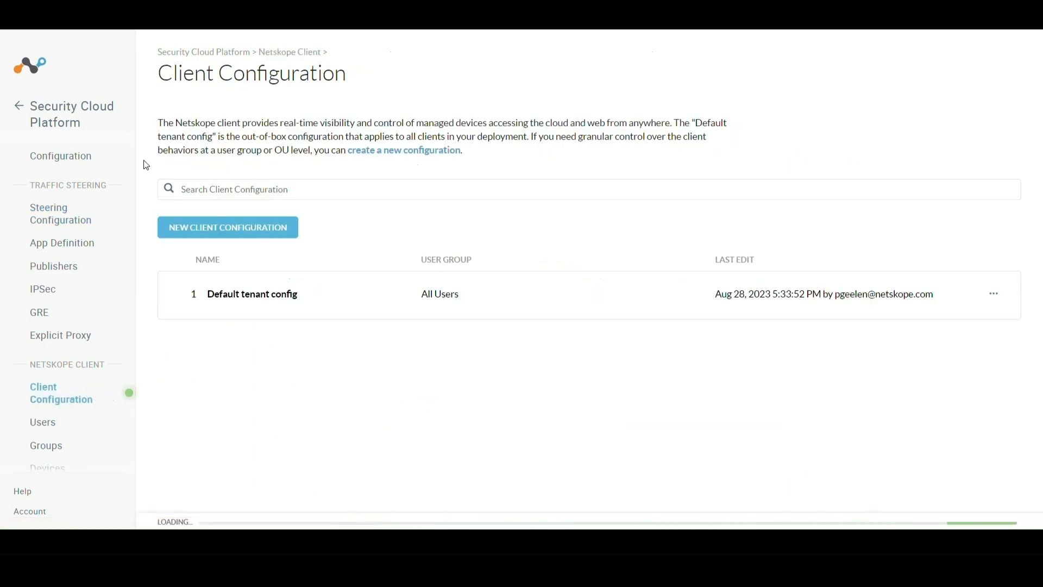
pyautogui.click(281, 306)
pyautogui.click(279, 303)
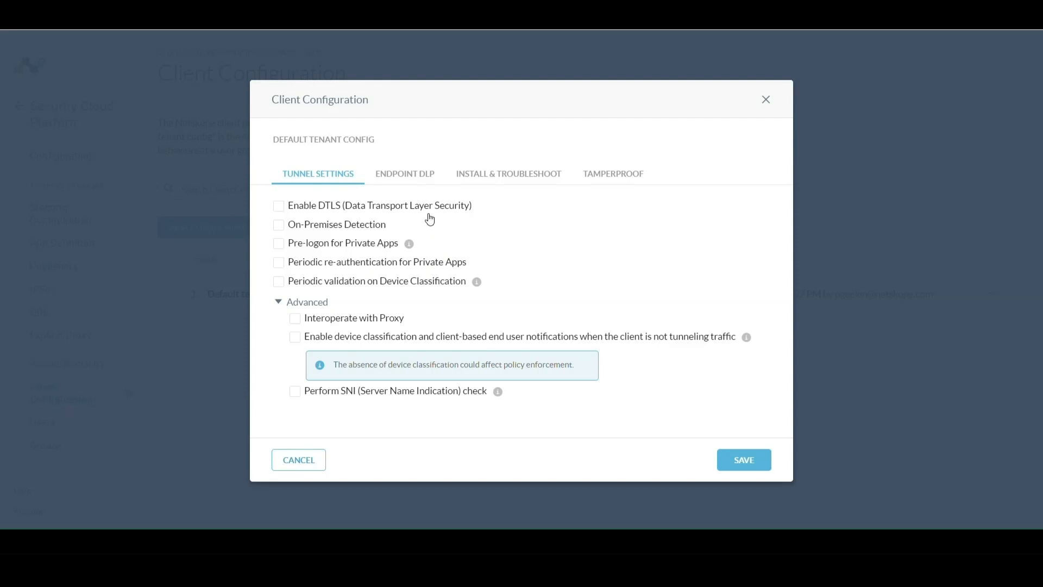
pyautogui.click(504, 176)
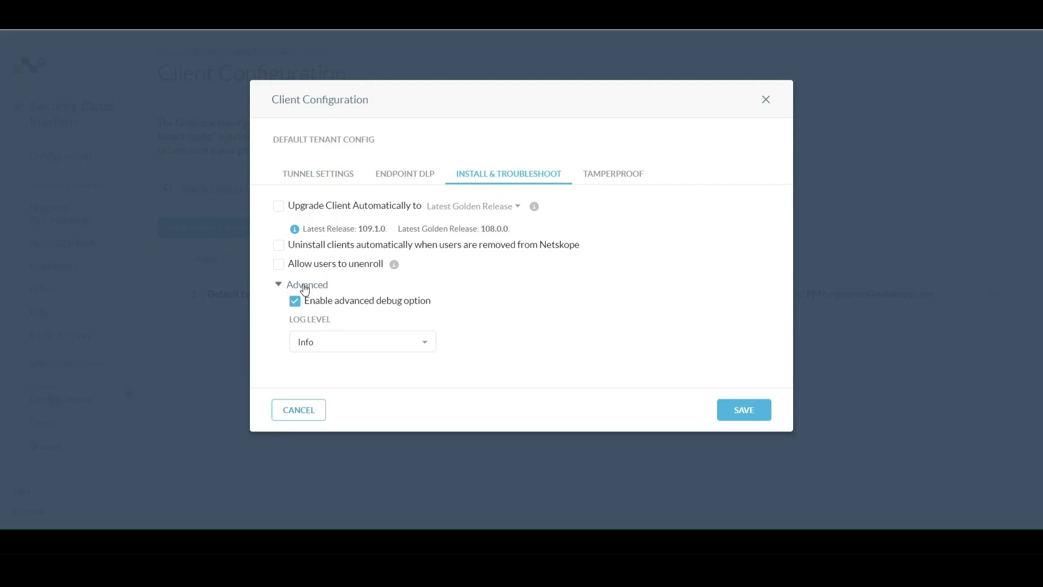
pyautogui.click(766, 107)
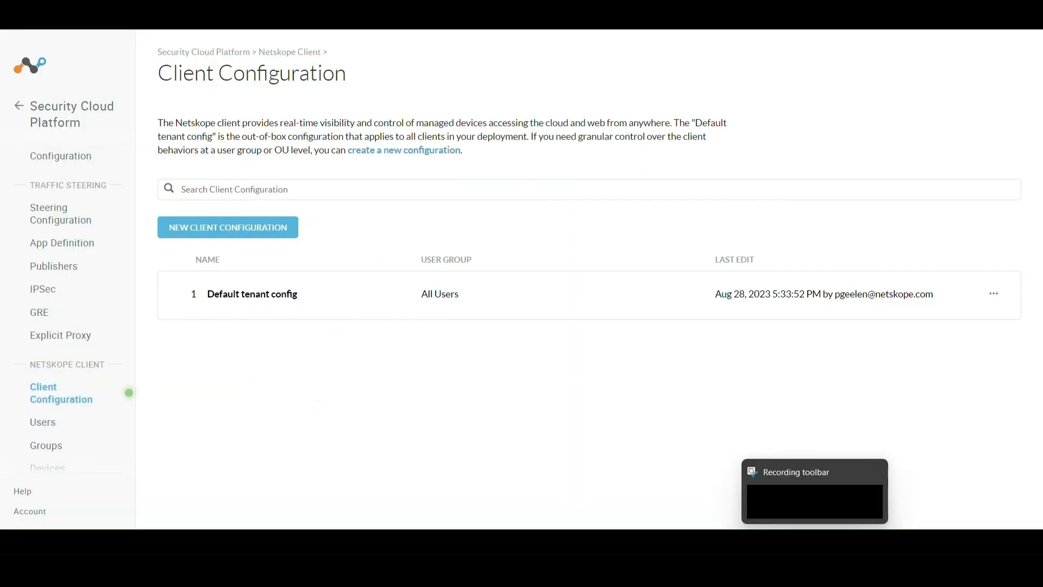
# Return to the WorkSpaces desktop, reload the Netskope Client Configuration window to check Private Access, and apply the available update
pyautogui.click(836, 505)
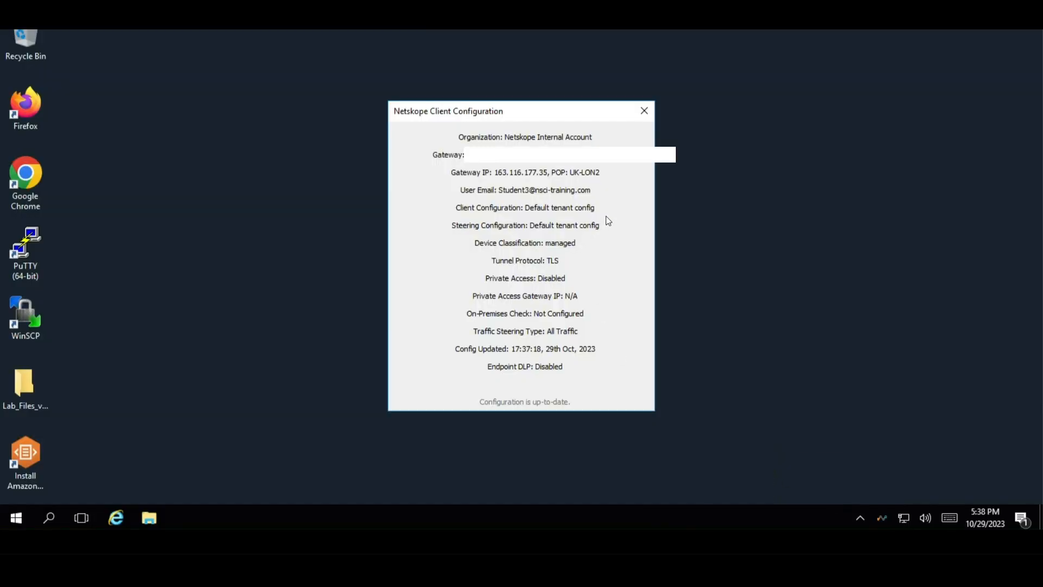
pyautogui.click(644, 111)
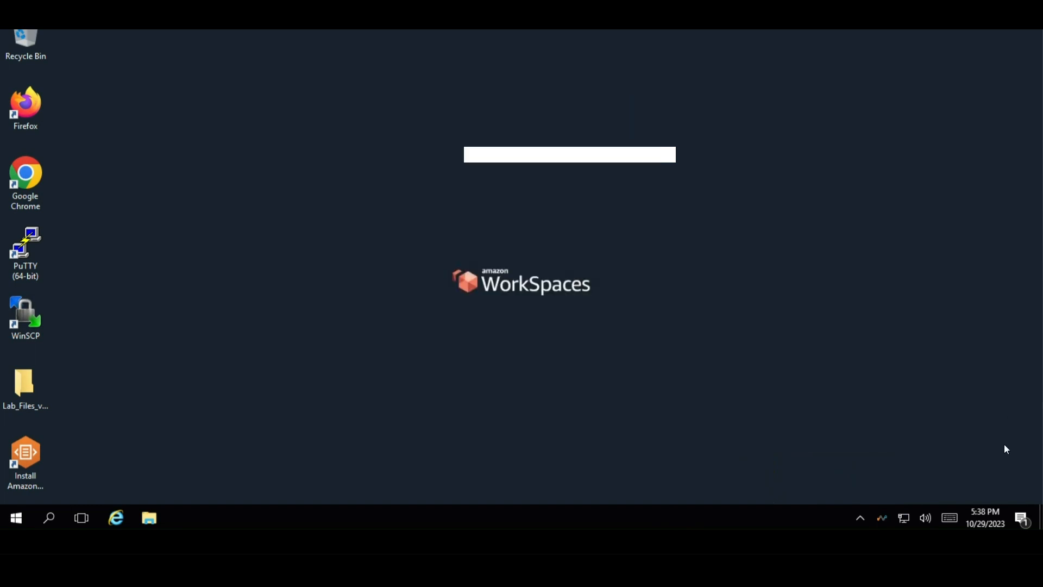
pyautogui.rightClick(883, 517)
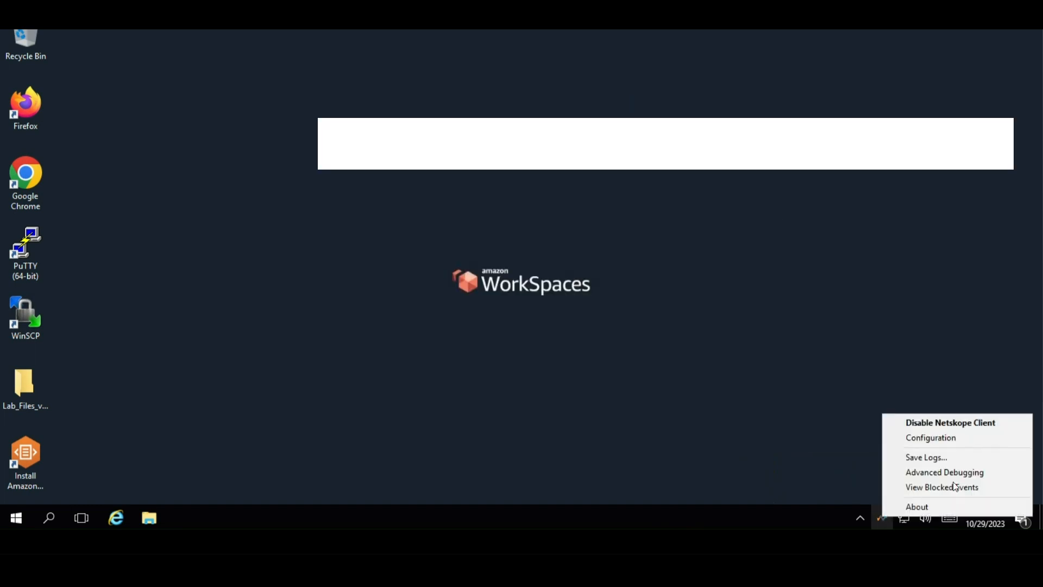
pyautogui.click(935, 441)
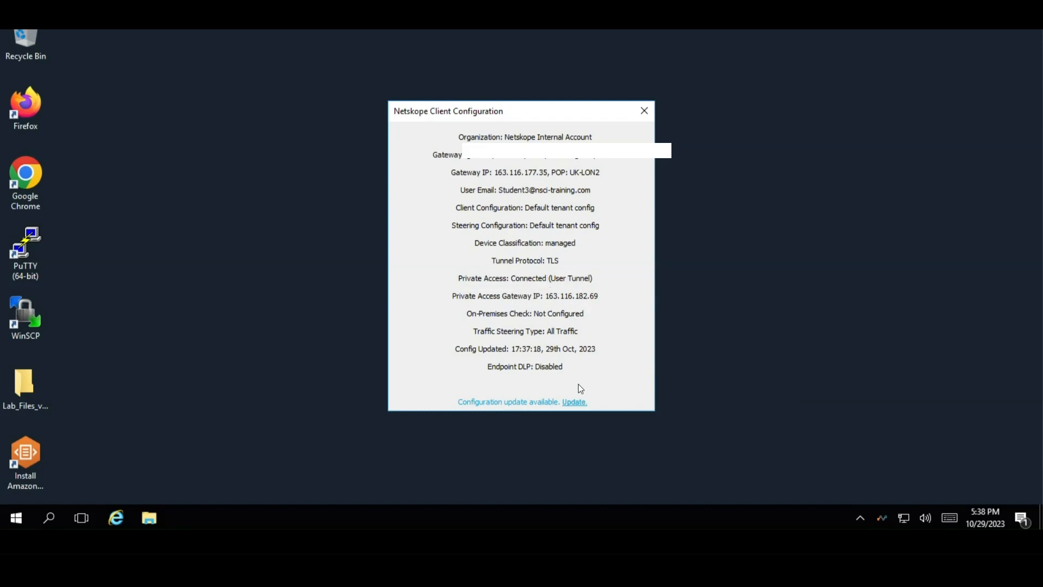
pyautogui.click(575, 403)
# Go back to the admin console's steering configurations and start a new one, applying configurations by User Group
pyautogui.moveTo(659, 513)
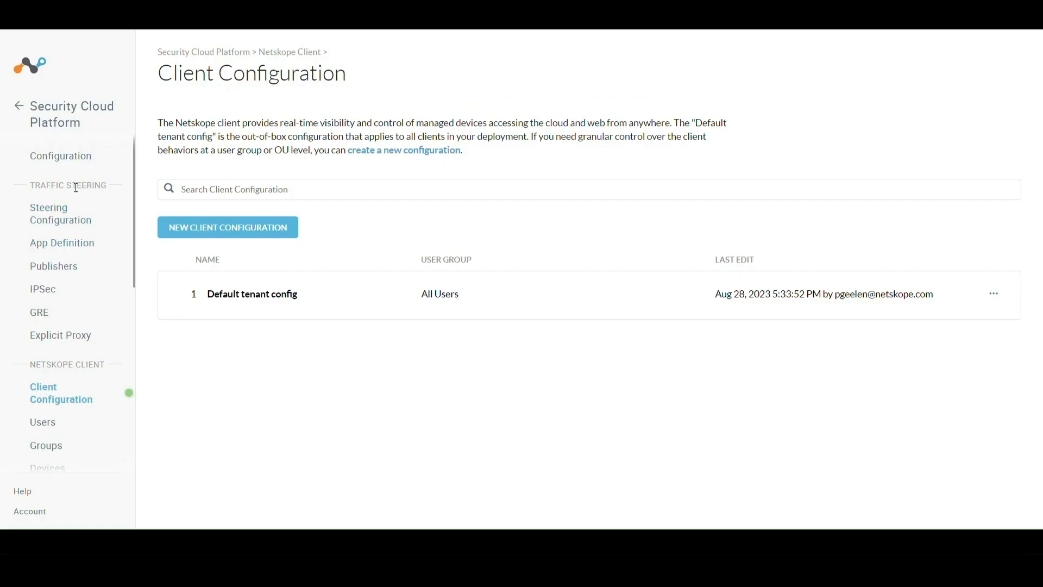
pyautogui.click(56, 217)
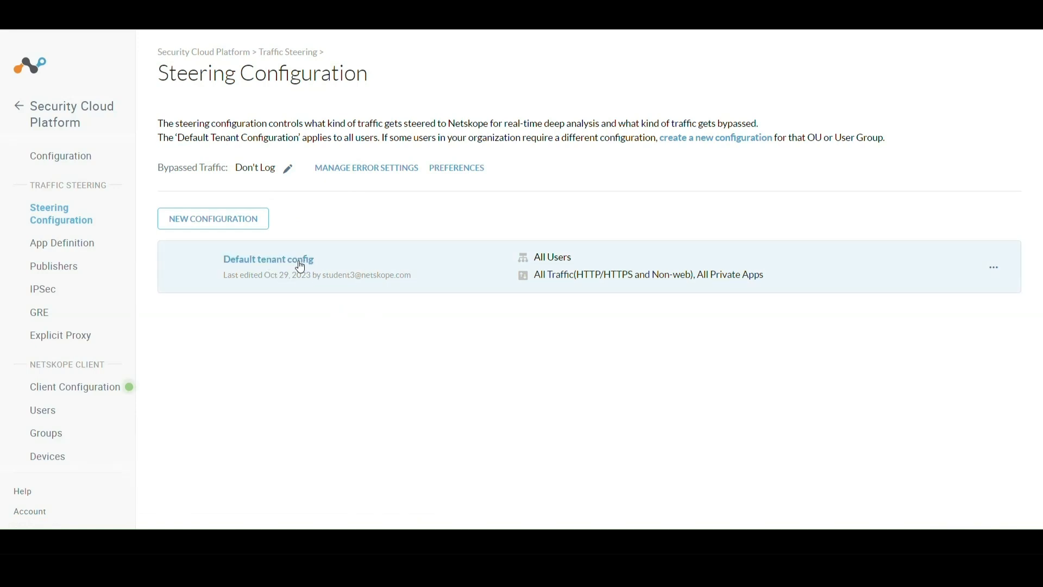
pyautogui.click(248, 224)
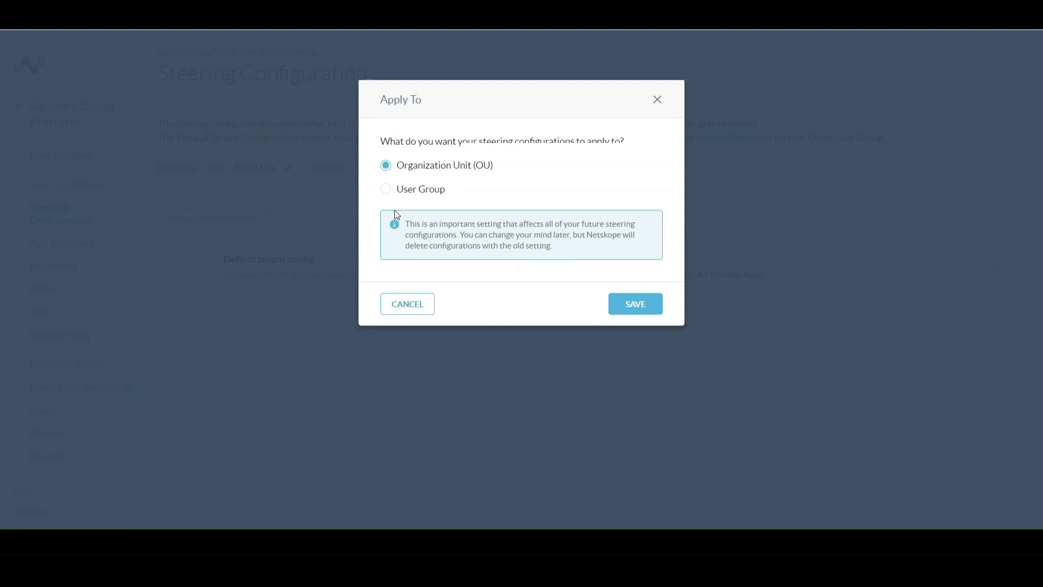
pyautogui.click(397, 192)
pyautogui.click(632, 308)
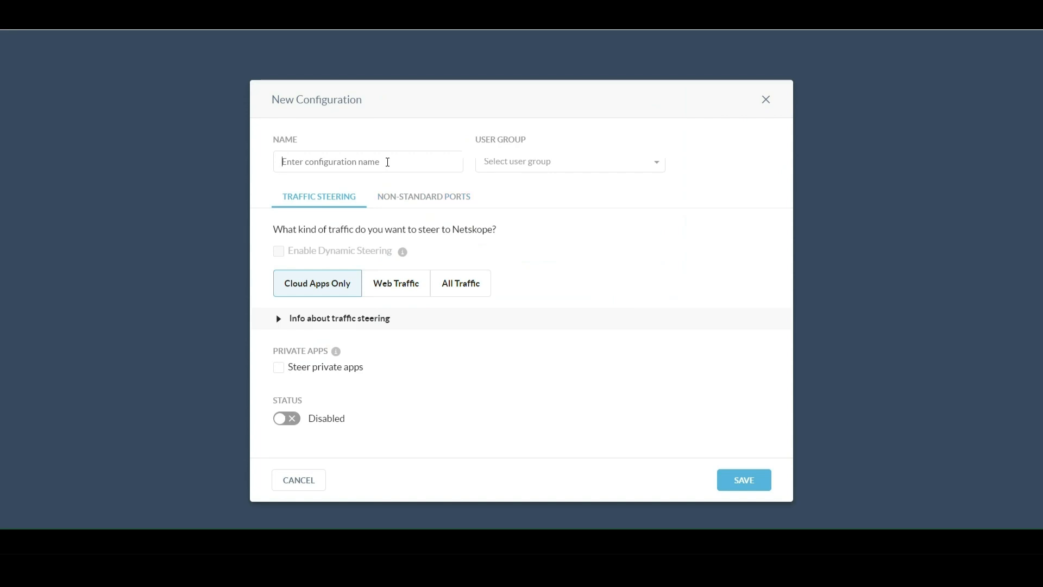
# Name the new steering configuration TEST3 and assign it to the Training3 user group
pyautogui.write('TEST3')
pyautogui.click(530, 163)
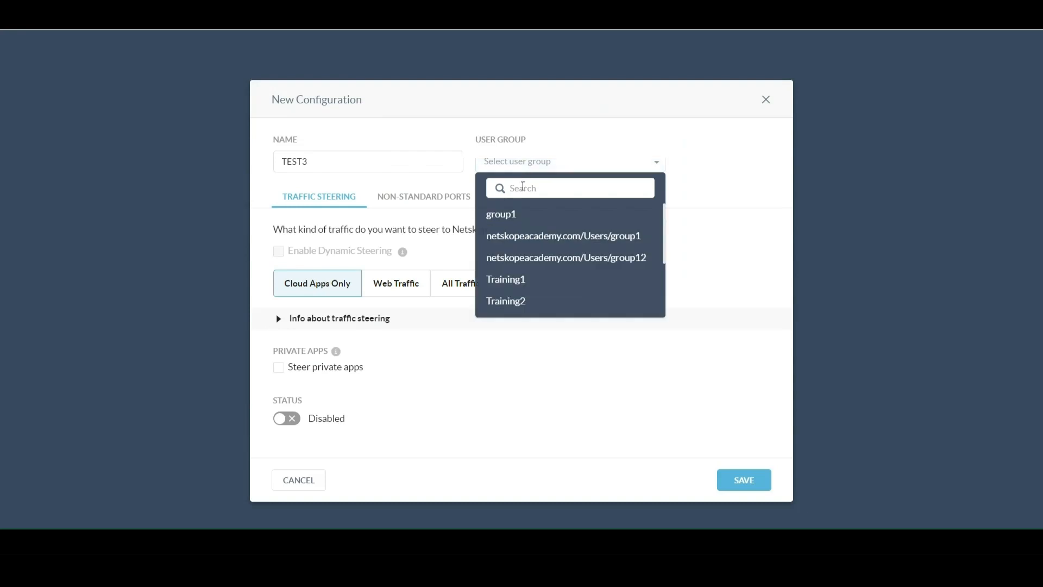
pyautogui.scroll(-2, 519, 299)
pyautogui.click(527, 259)
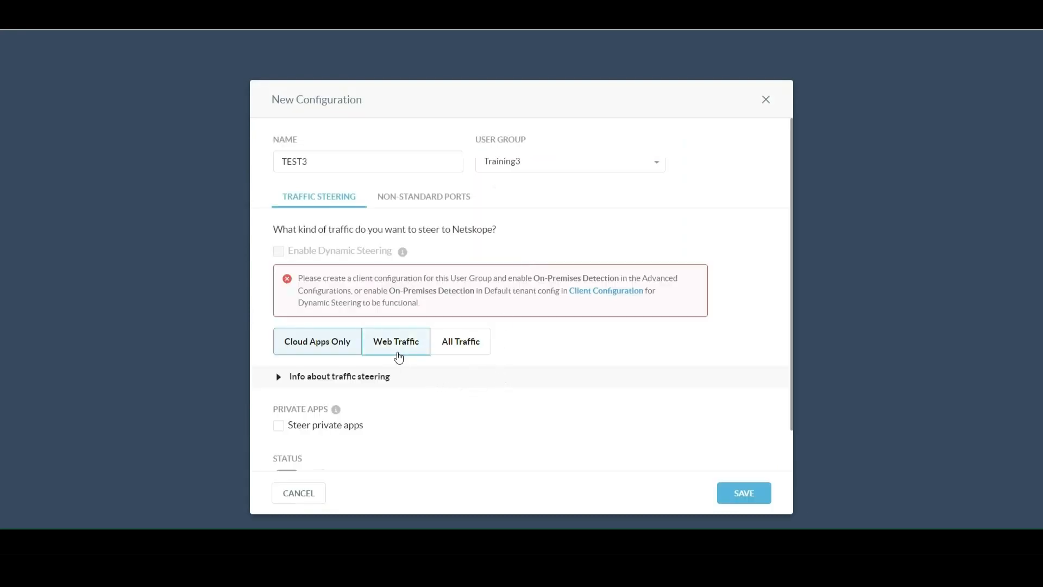
# Set the new configuration to steer Web Traffic and enable steering of private apps
pyautogui.click(398, 356)
pyautogui.scroll(-2, 375, 445)
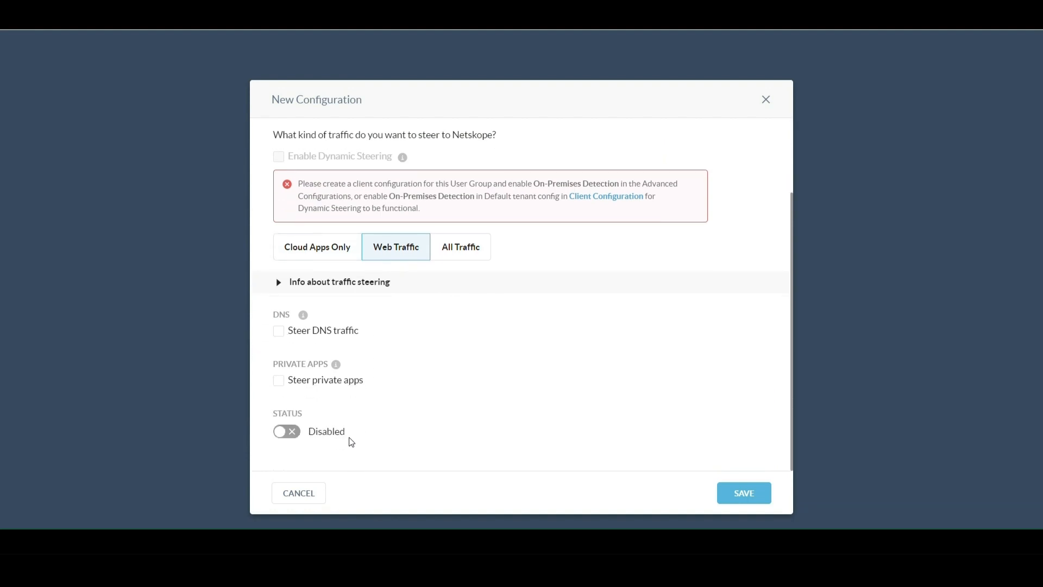
pyautogui.click(279, 381)
pyautogui.scroll(-1, 361, 346)
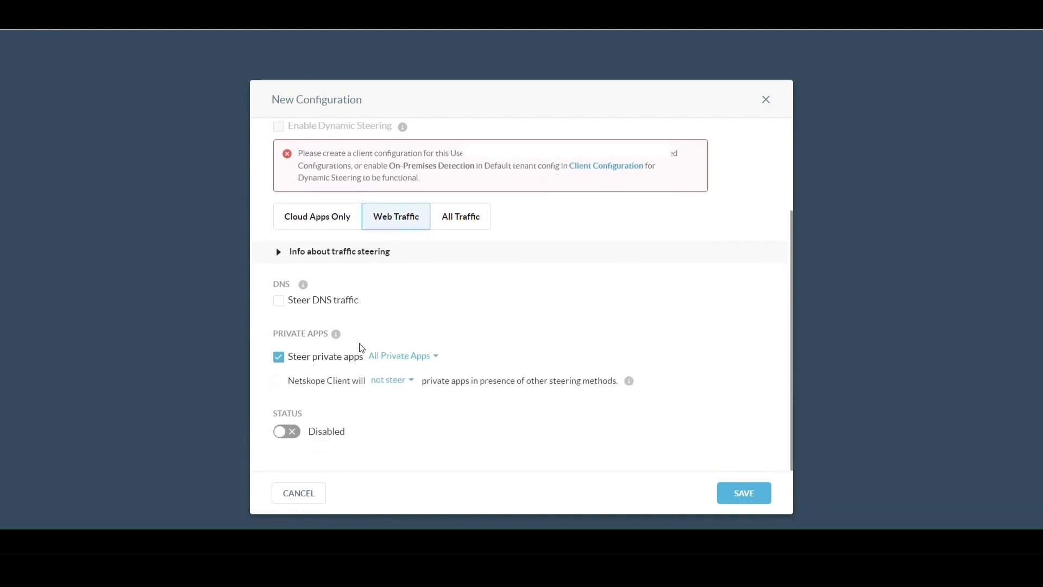
# Enable and save the TEST3 steering configuration, and reopen its settings for a check without changing anything
pyautogui.click(295, 434)
pyautogui.click(743, 496)
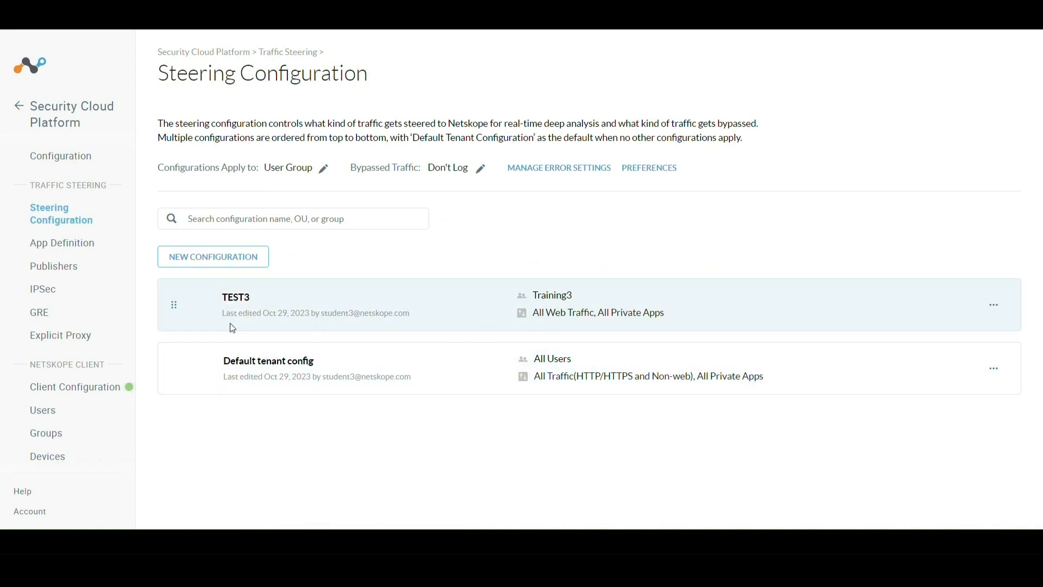
pyautogui.click(995, 305)
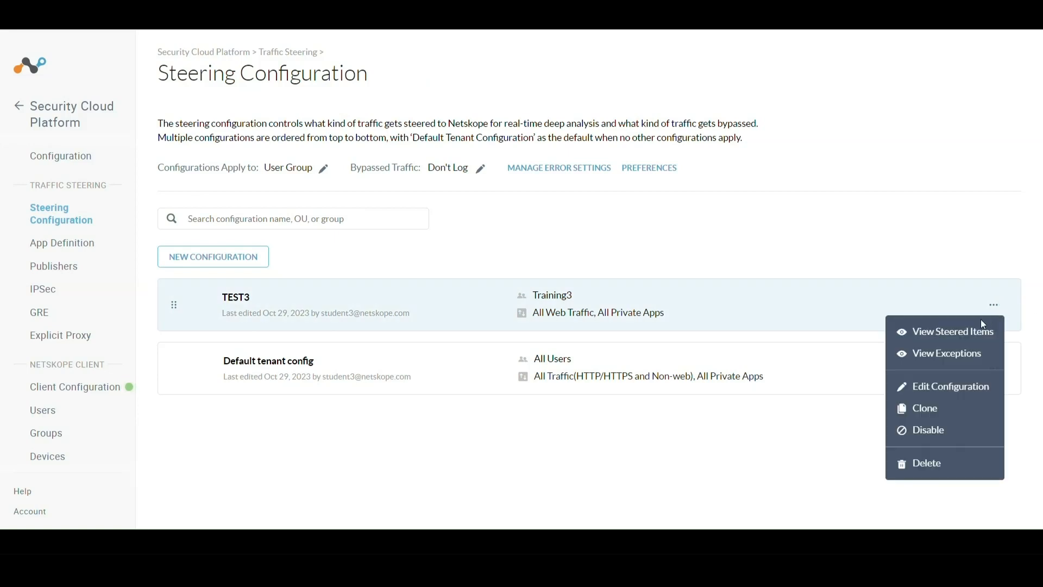
pyautogui.click(934, 388)
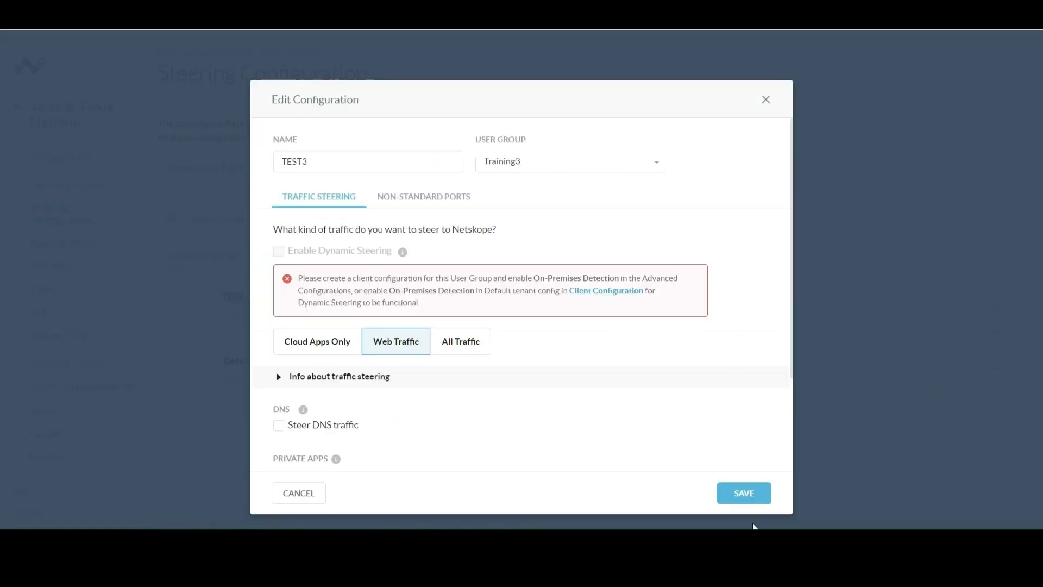
pyautogui.click(766, 100)
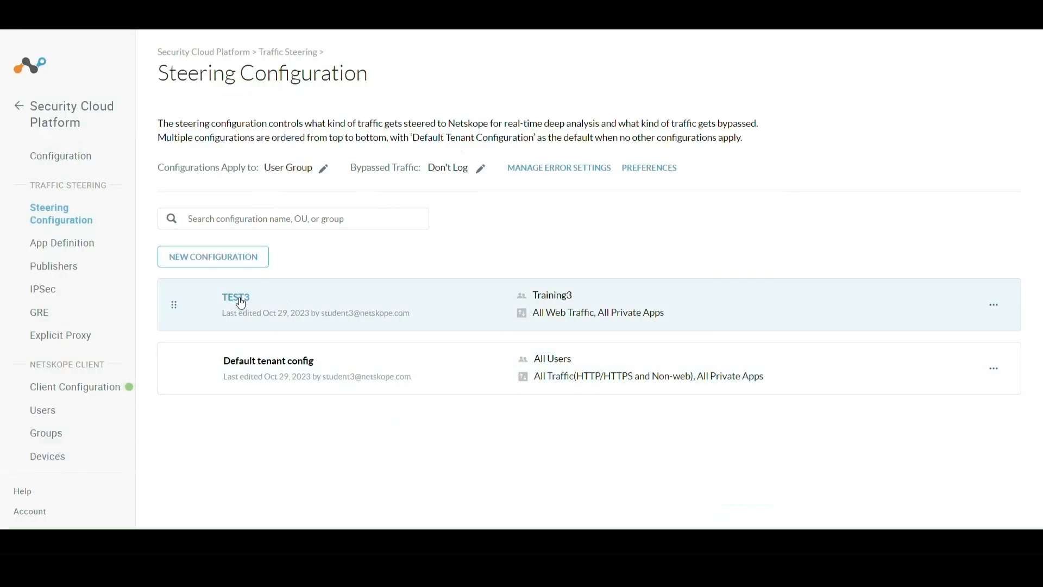
# Look through the exceptions of the TEST3 steering configuration and return to the configurations list
pyautogui.click(239, 299)
pyautogui.click(293, 209)
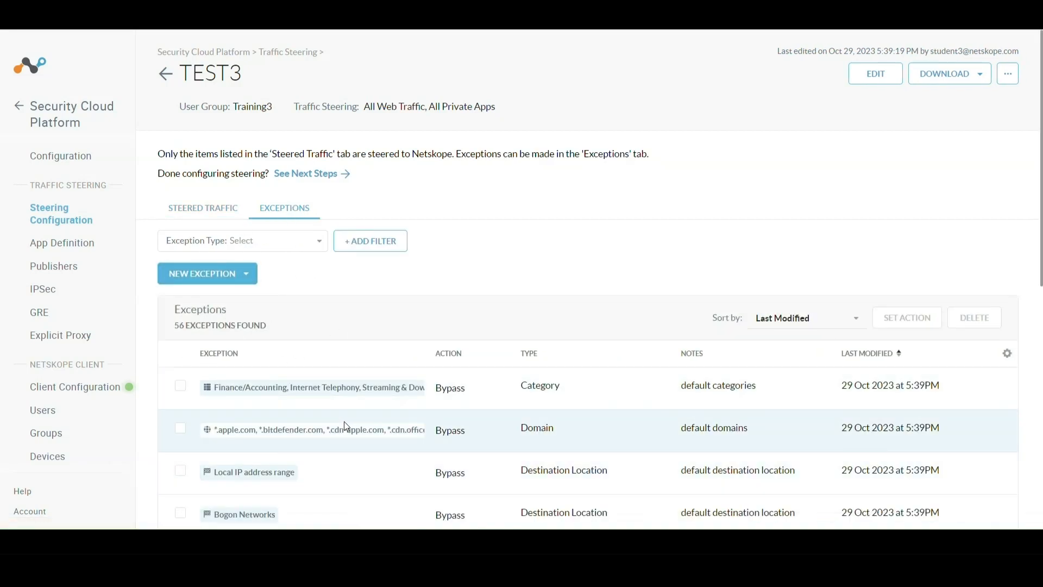
pyautogui.scroll(-3, 390, 416)
pyautogui.scroll(-6, 391, 420)
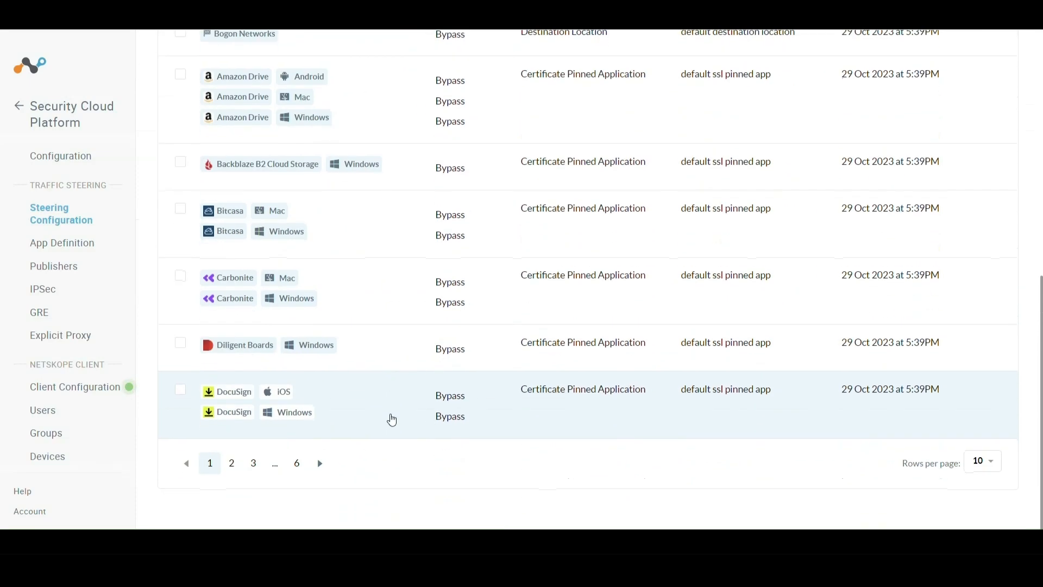
pyautogui.scroll(5, 342, 272)
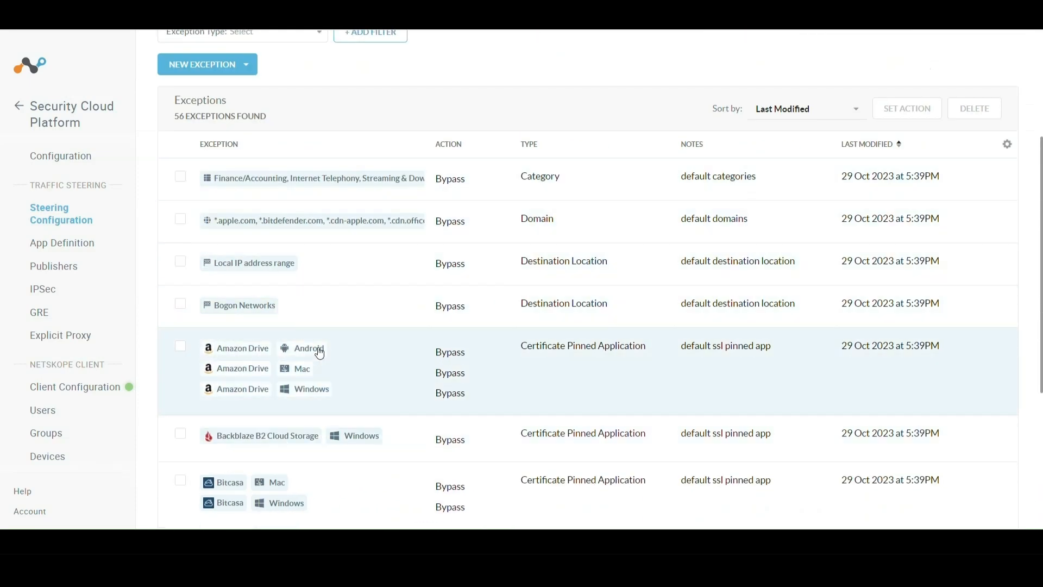
pyautogui.scroll(4, 293, 309)
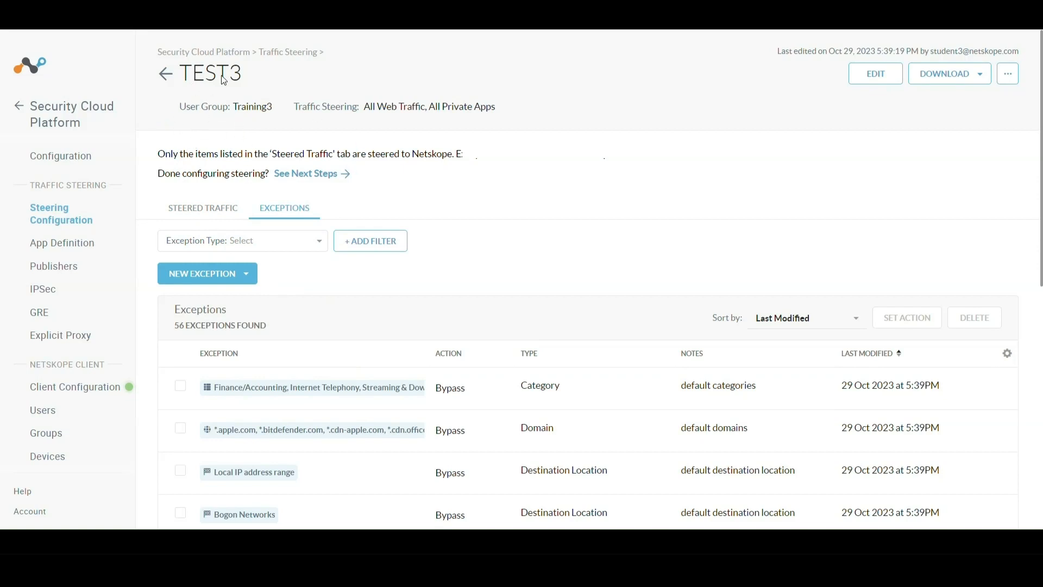
pyautogui.click(164, 77)
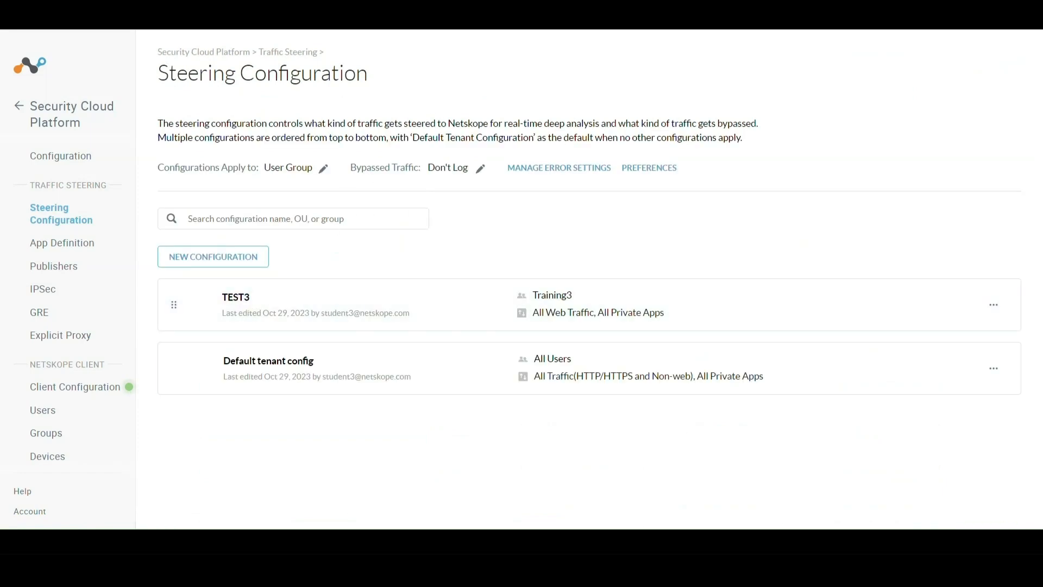
# Switch to the WorkSpaces desktop, reload the Netskope Client Configuration window, and apply the available configuration update
pyautogui.click(828, 503)
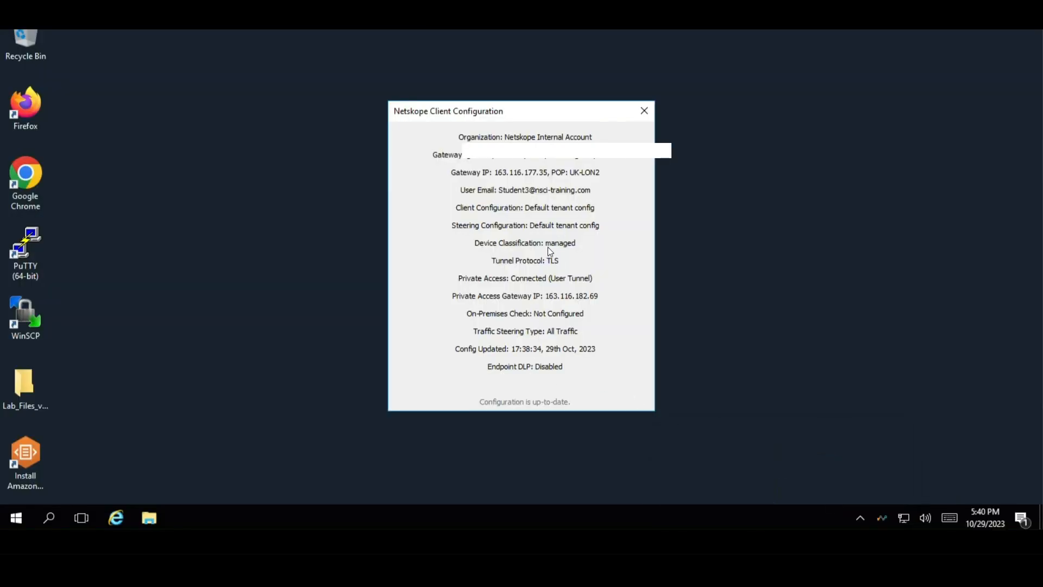
pyautogui.click(644, 110)
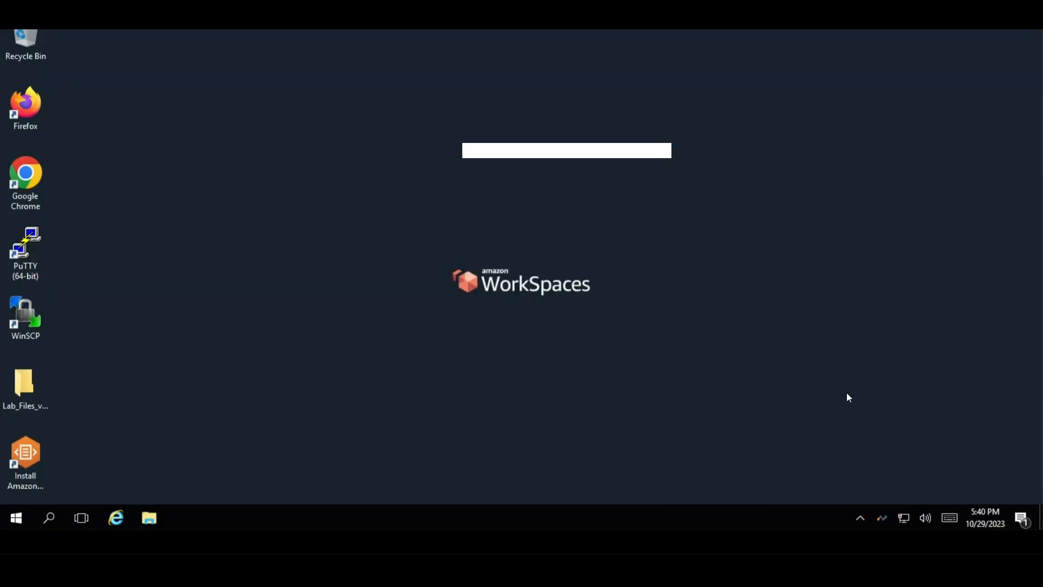
pyautogui.rightClick(879, 517)
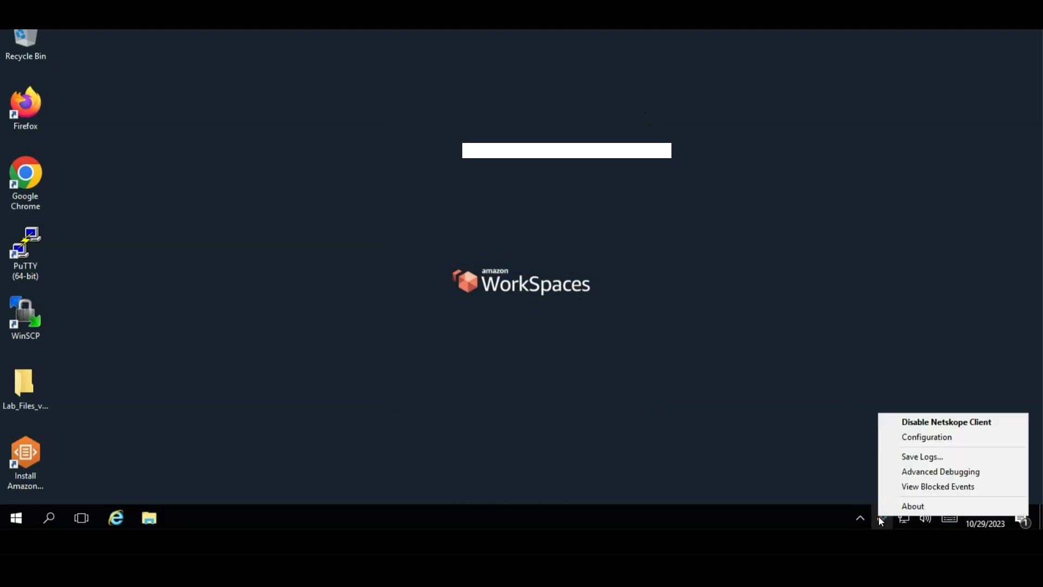
pyautogui.click(915, 440)
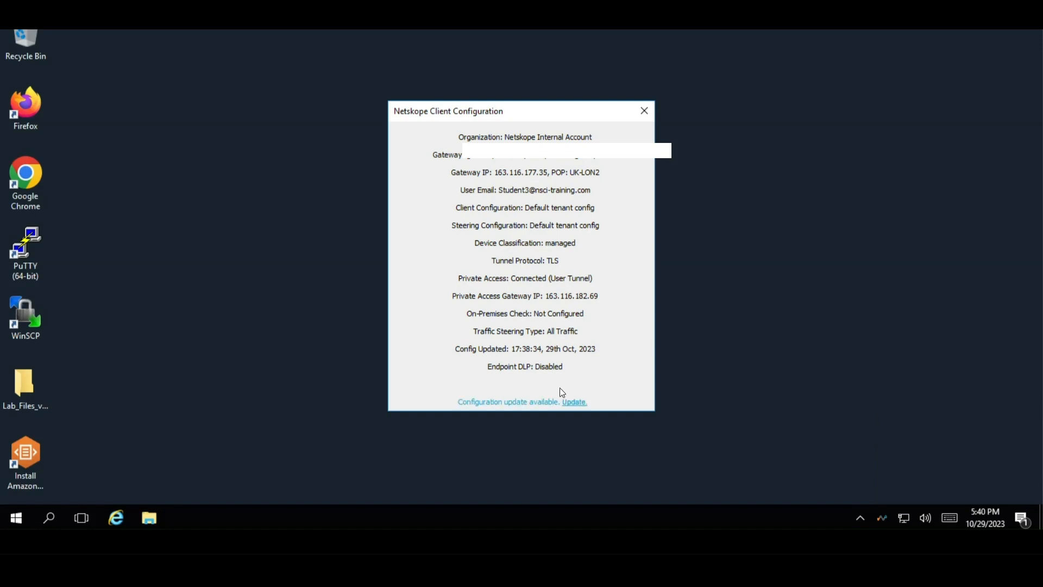
pyautogui.click(571, 402)
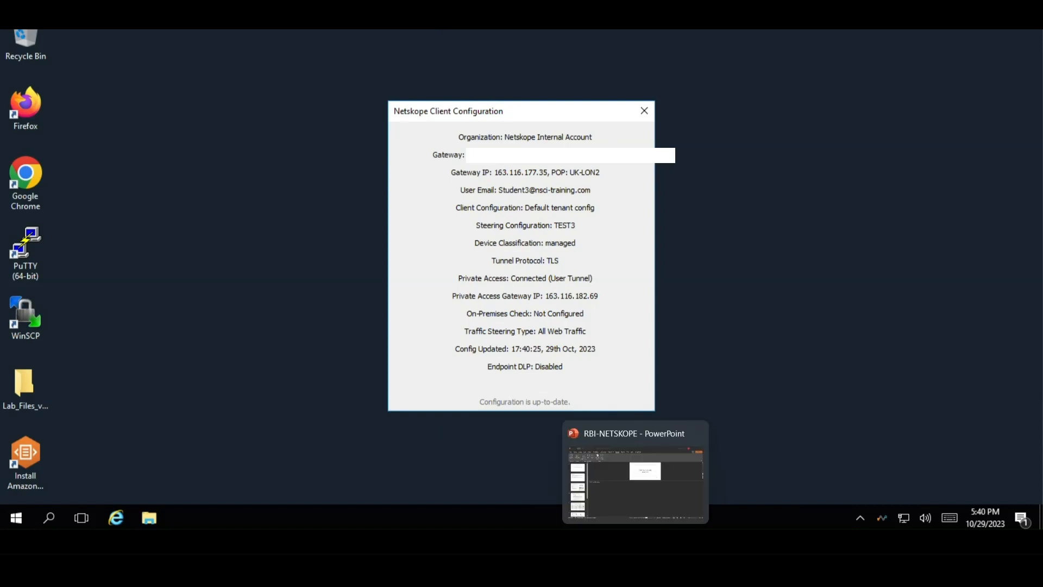
# Go back to the admin console's client configurations and start a new one named TEST3
pyautogui.moveTo(636, 542)
pyautogui.click(603, 542)
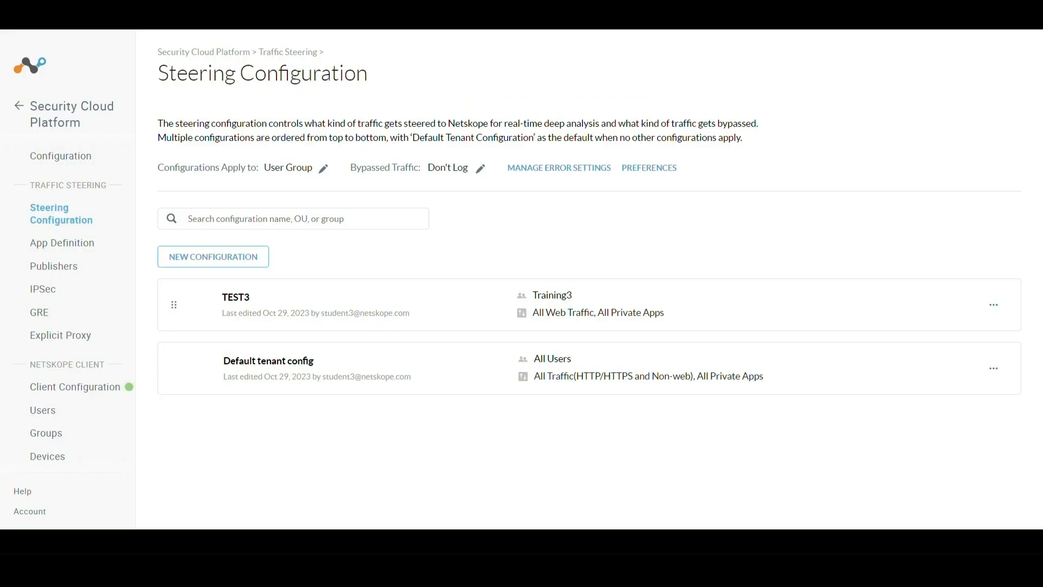
pyautogui.click(44, 391)
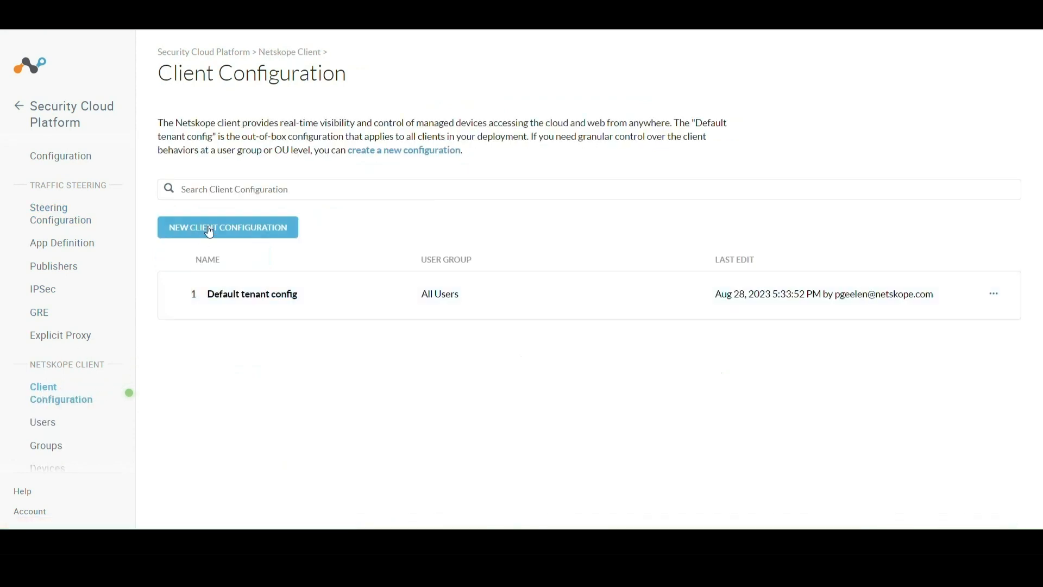
pyautogui.click(208, 227)
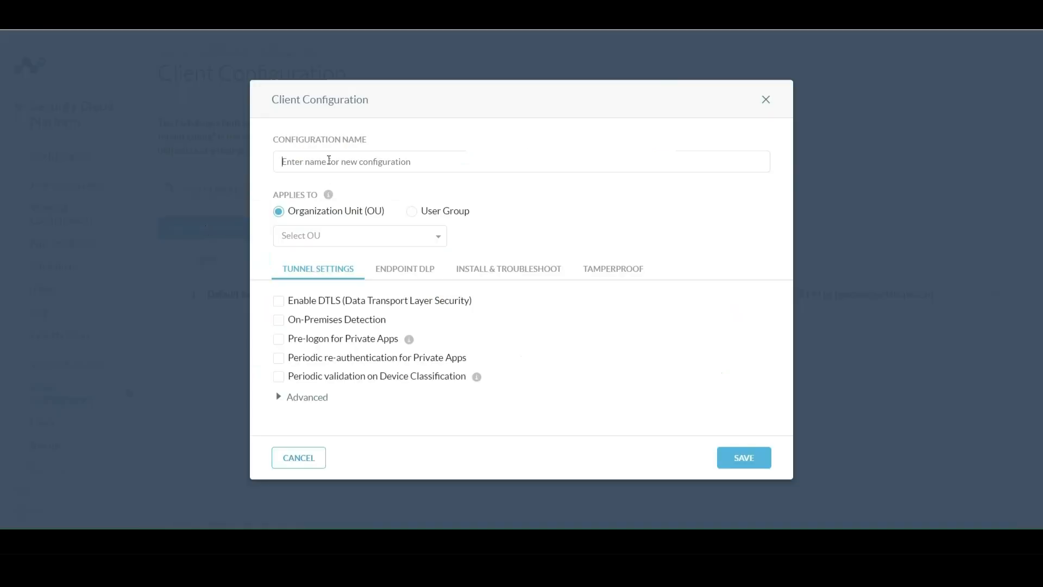
pyautogui.write('TEST')
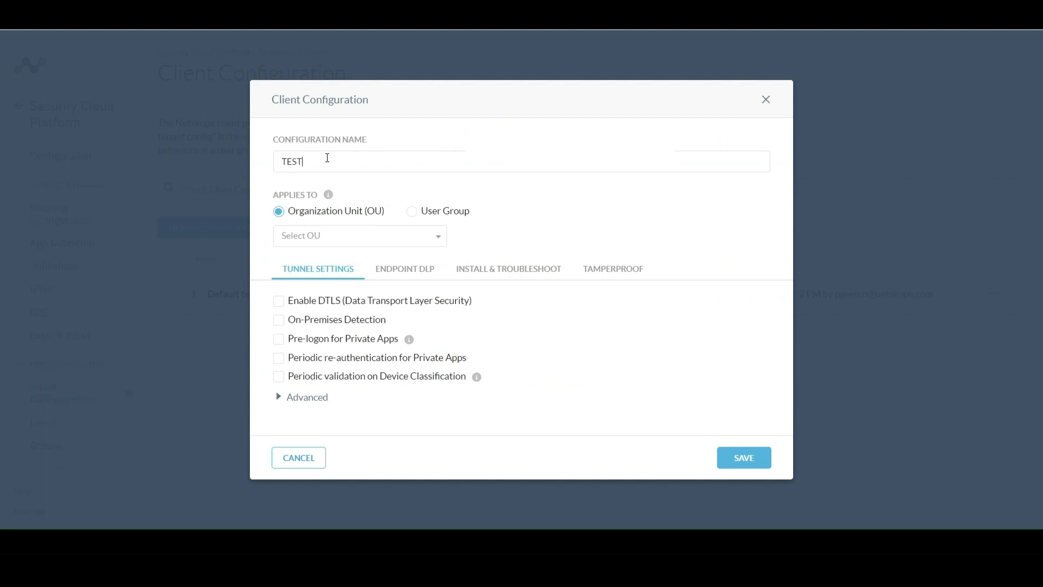
pyautogui.write('3')
# Apply the new client configuration to the Training3 user group and save it
pyautogui.click(422, 214)
pyautogui.click(415, 233)
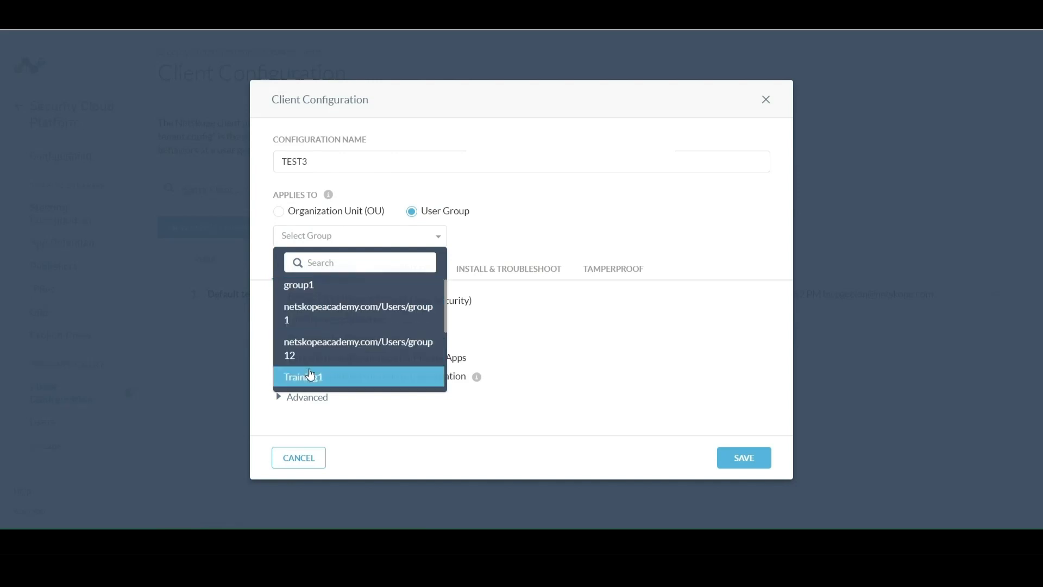
pyautogui.scroll(-3, 315, 362)
pyautogui.click(316, 313)
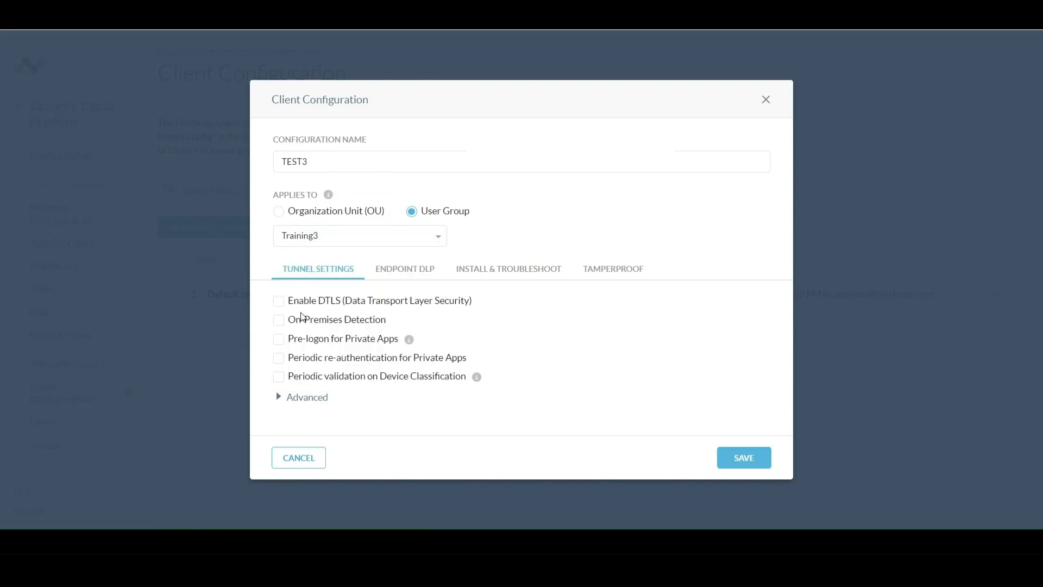
pyautogui.click(751, 467)
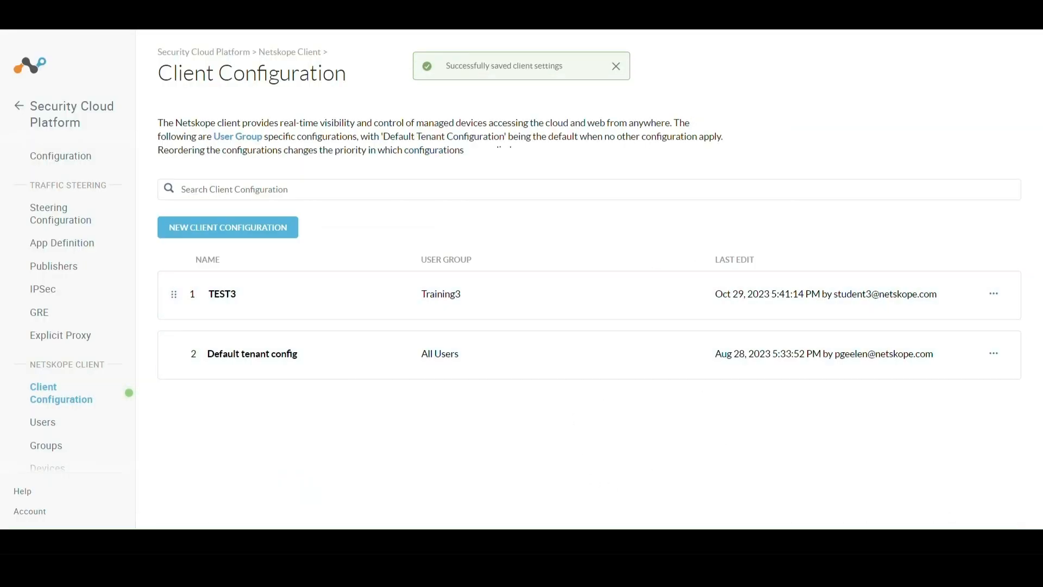
# Switch to the WorkSpaces desktop, reopen the Netskope Client Configuration window, and update the client to receive the new client configuration
pyautogui.click(823, 491)
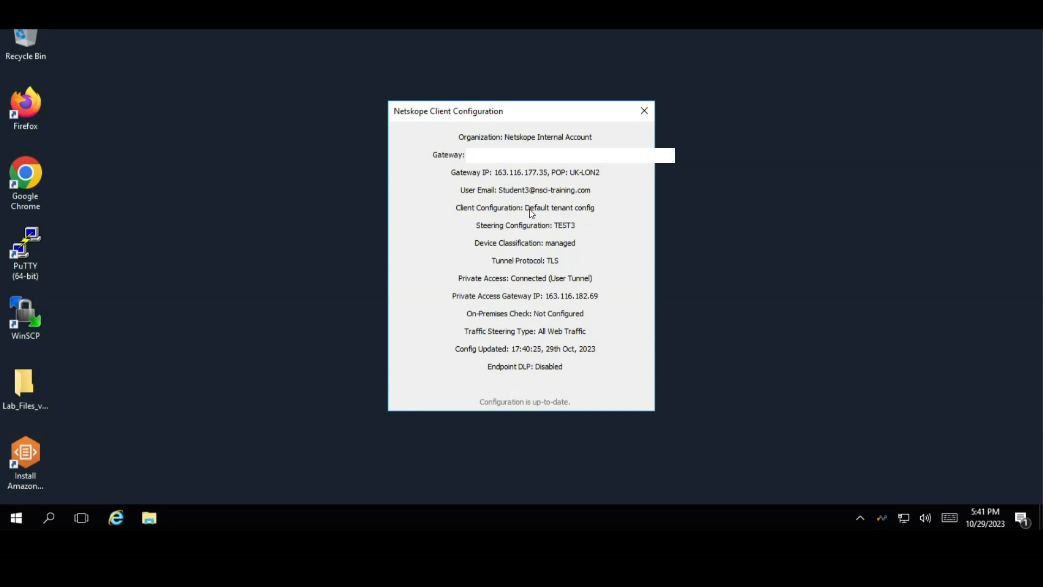
pyautogui.rightClick(877, 516)
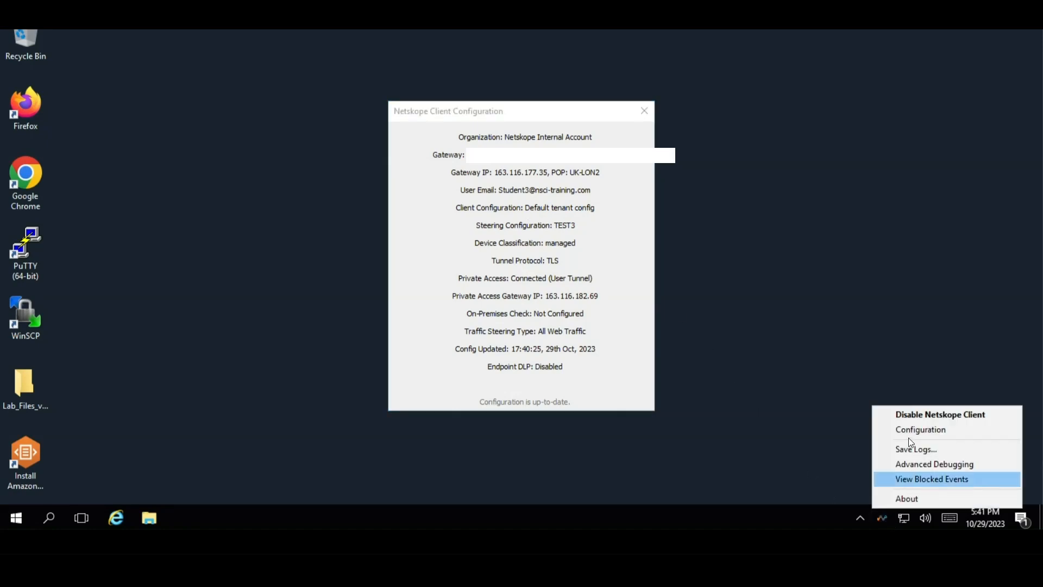
pyautogui.click(488, 297)
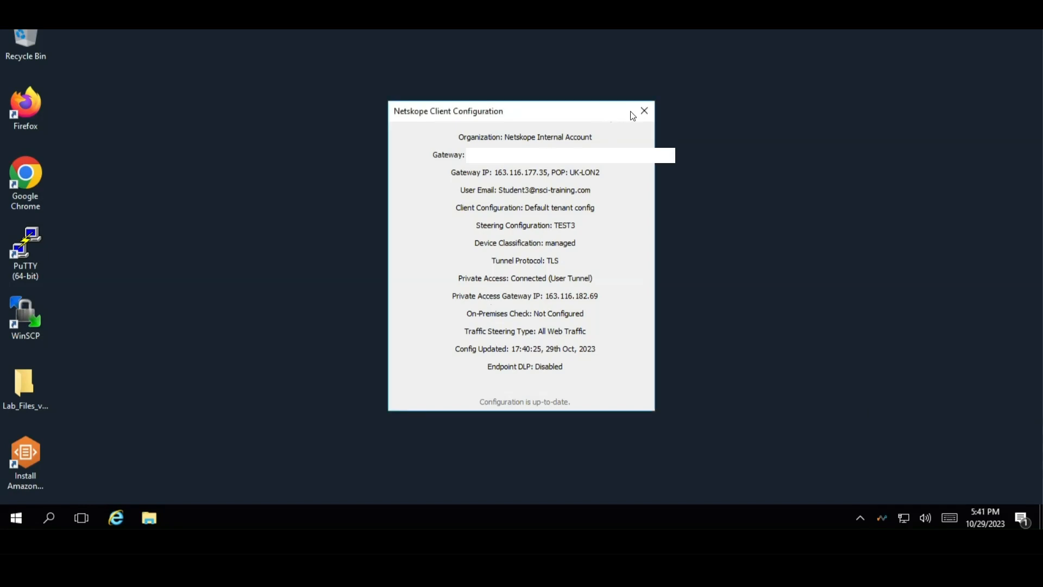
pyautogui.click(644, 113)
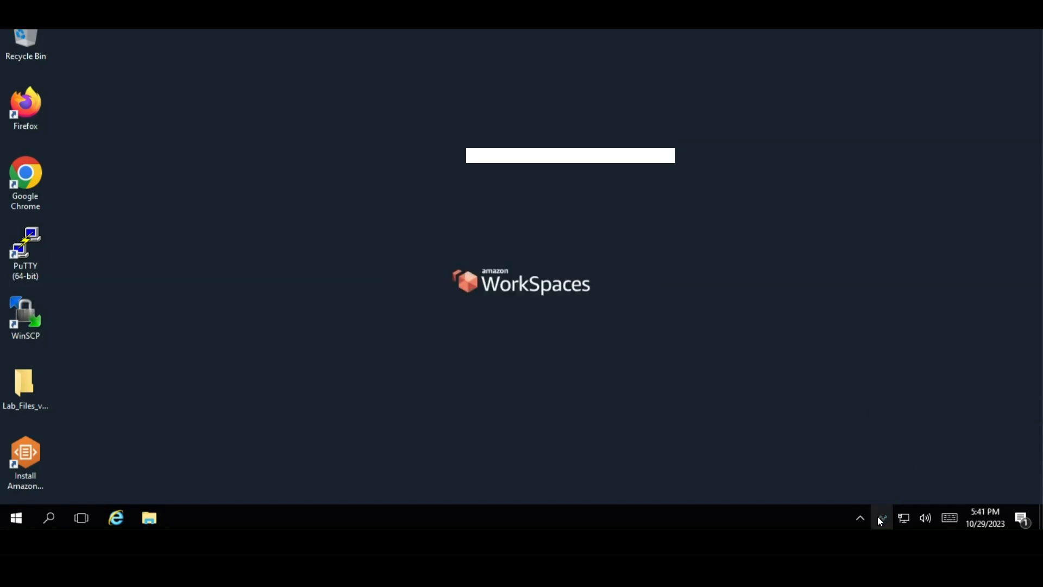
pyautogui.rightClick(878, 517)
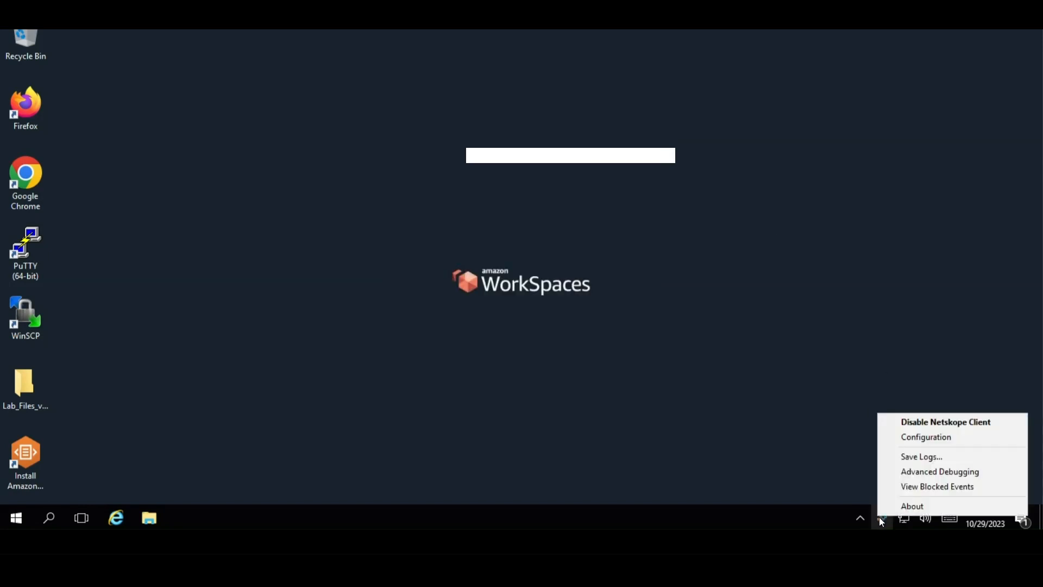
pyautogui.click(929, 438)
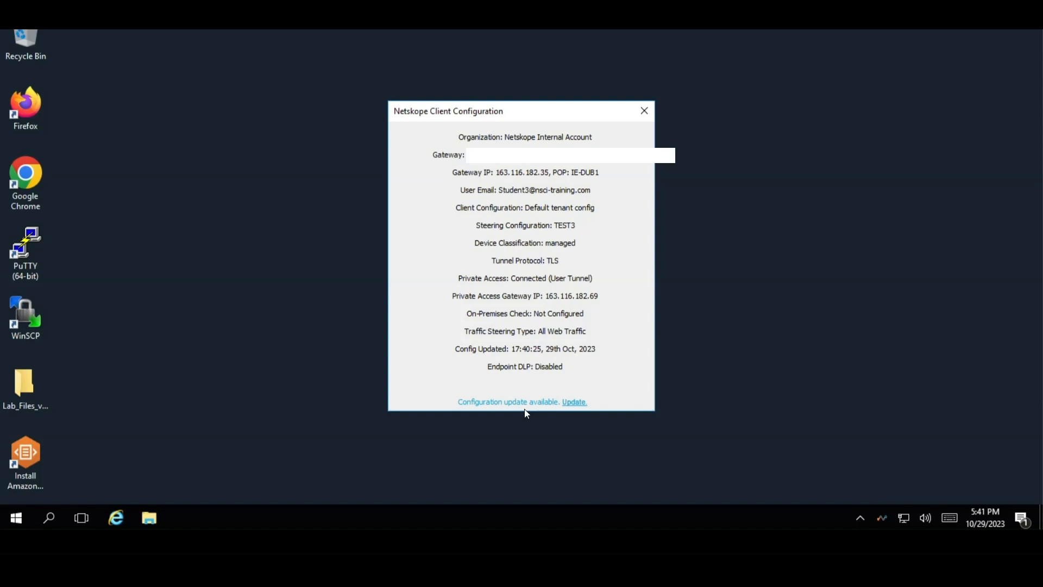
pyautogui.click(568, 404)
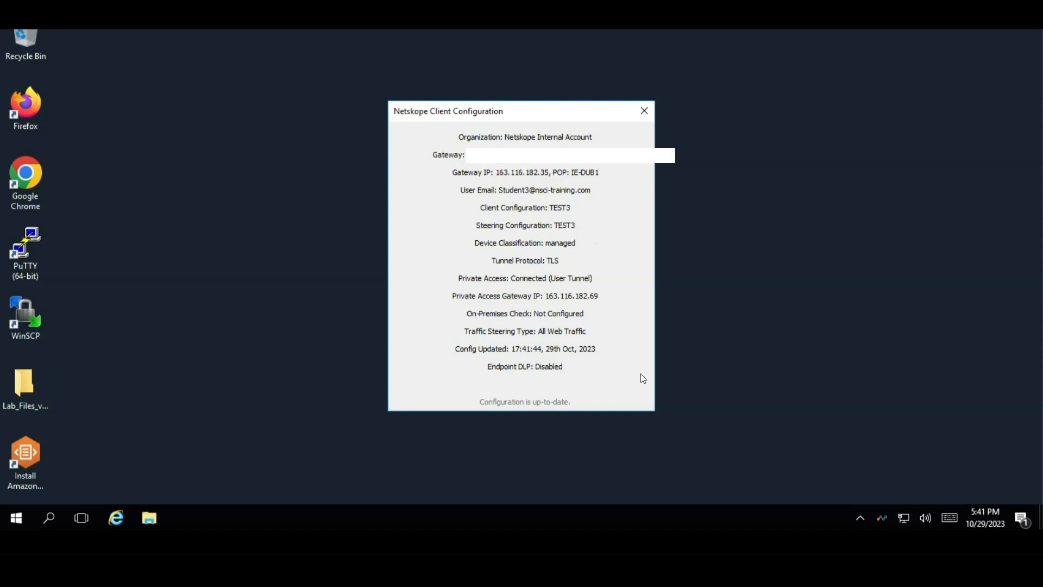
# Return to the admin console and delete the TEST3 client configuration
pyautogui.click(606, 541)
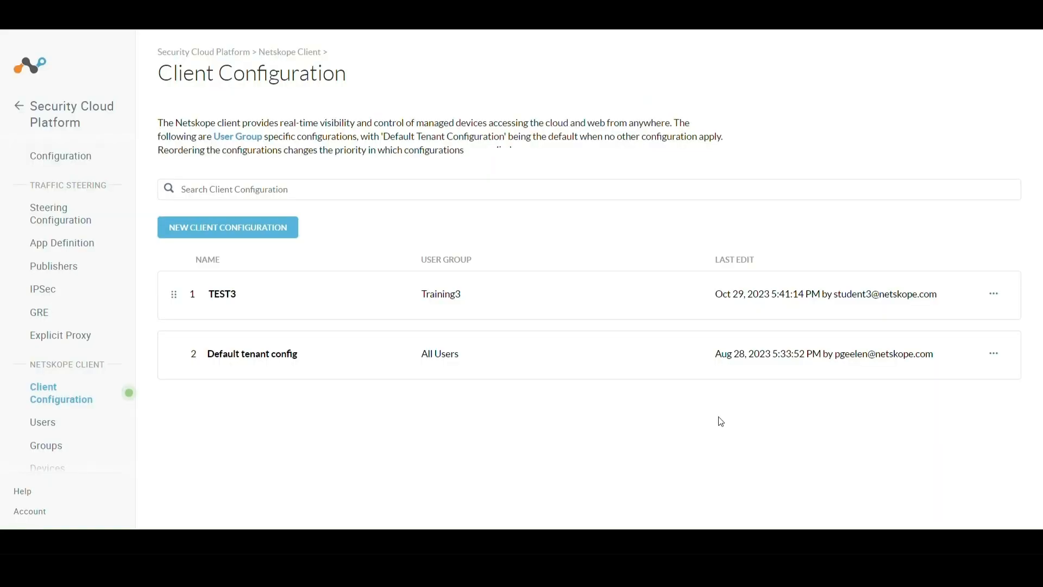
pyautogui.click(995, 299)
pyautogui.click(968, 363)
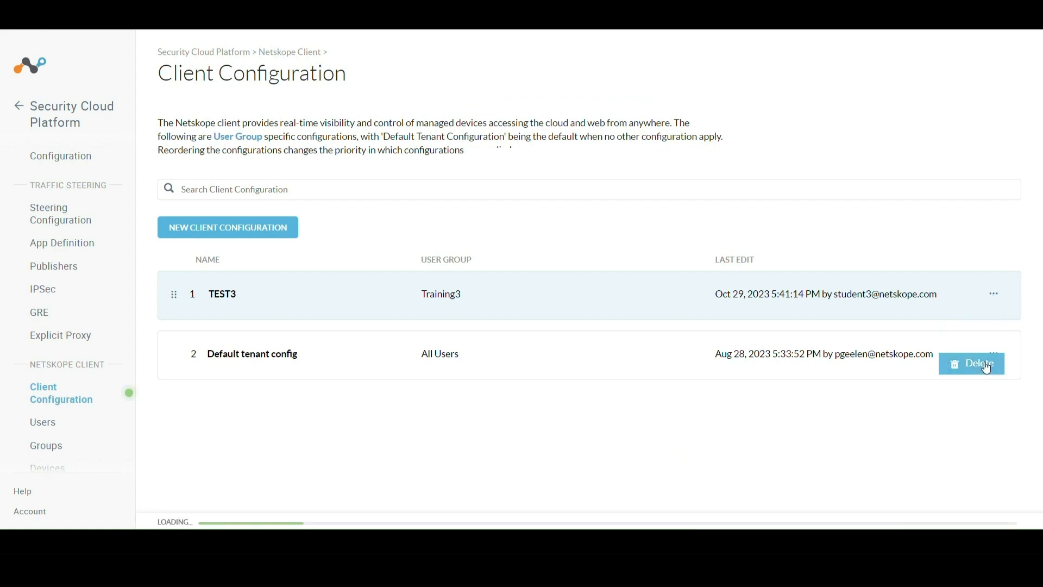
pyautogui.click(668, 173)
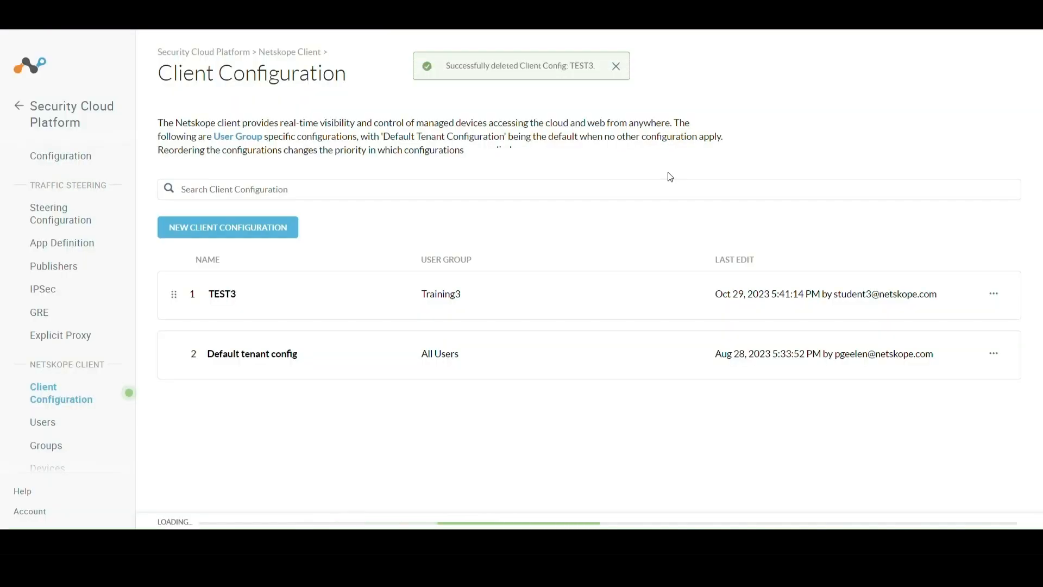
# Delete the TEST3 steering configuration from the steering configurations, accepting the deletion warning
pyautogui.click(70, 213)
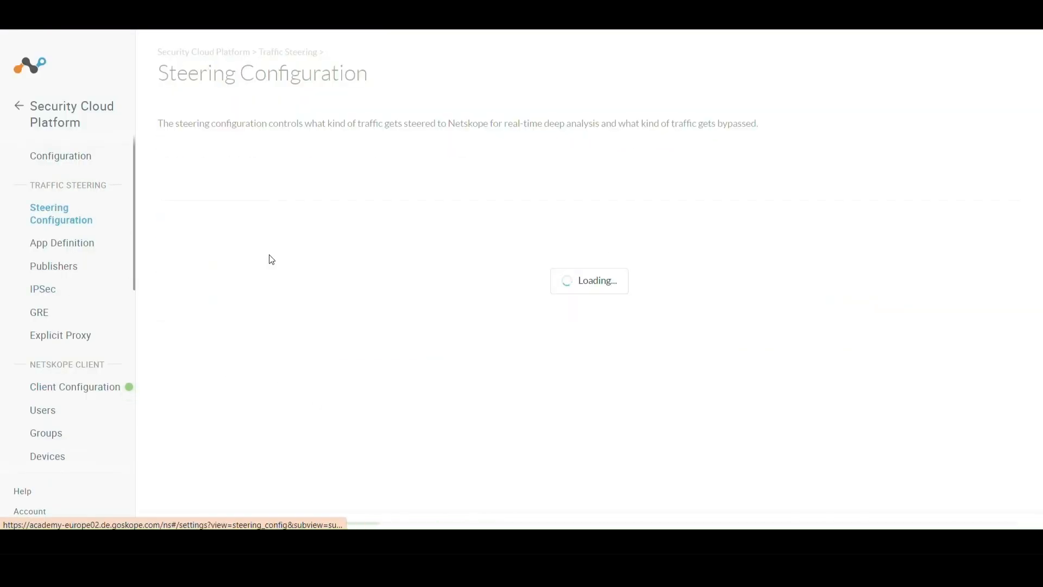
pyautogui.click(994, 305)
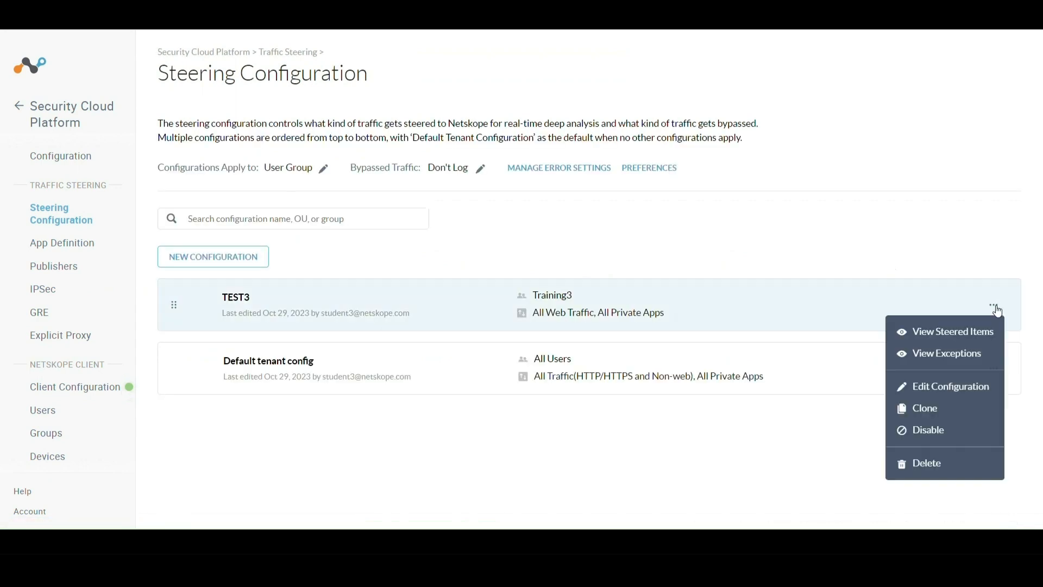
pyautogui.click(918, 463)
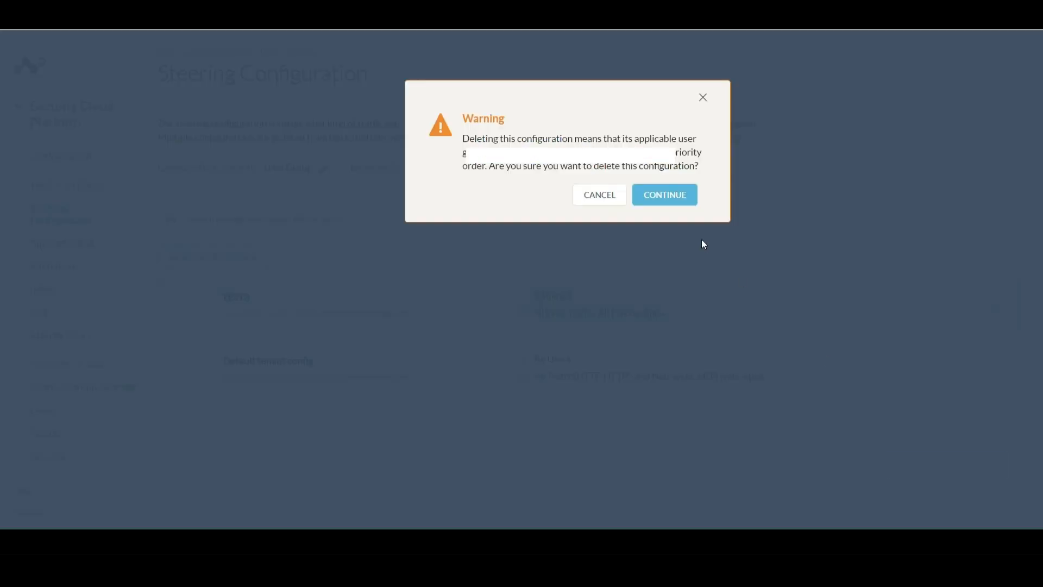
pyautogui.click(683, 197)
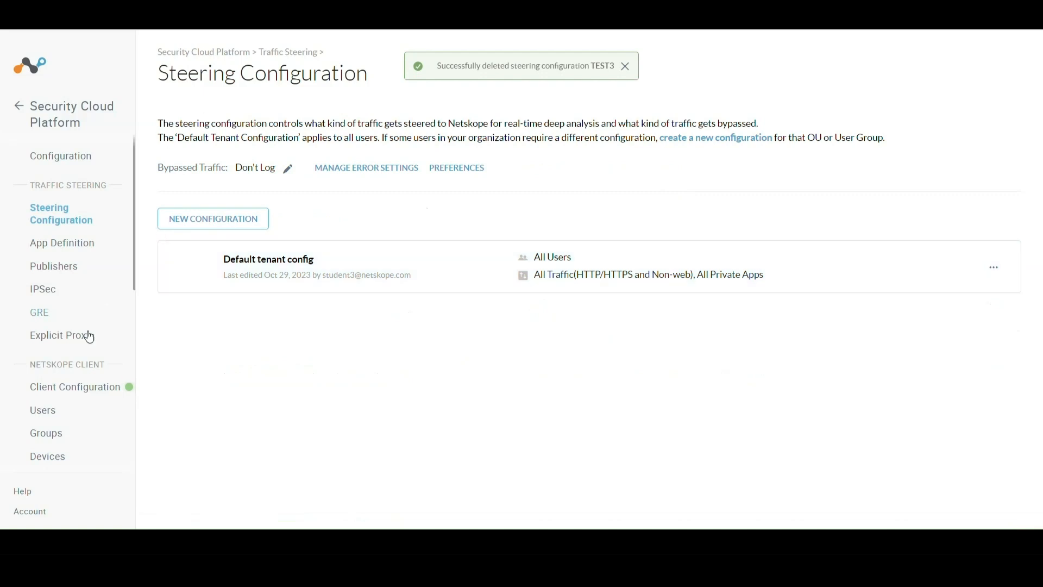
# Check the client configurations list, switch to the WorkSpaces desktop, and reopen the Netskope Client Configuration window to update the client after the TEST3 deletions
pyautogui.click(59, 390)
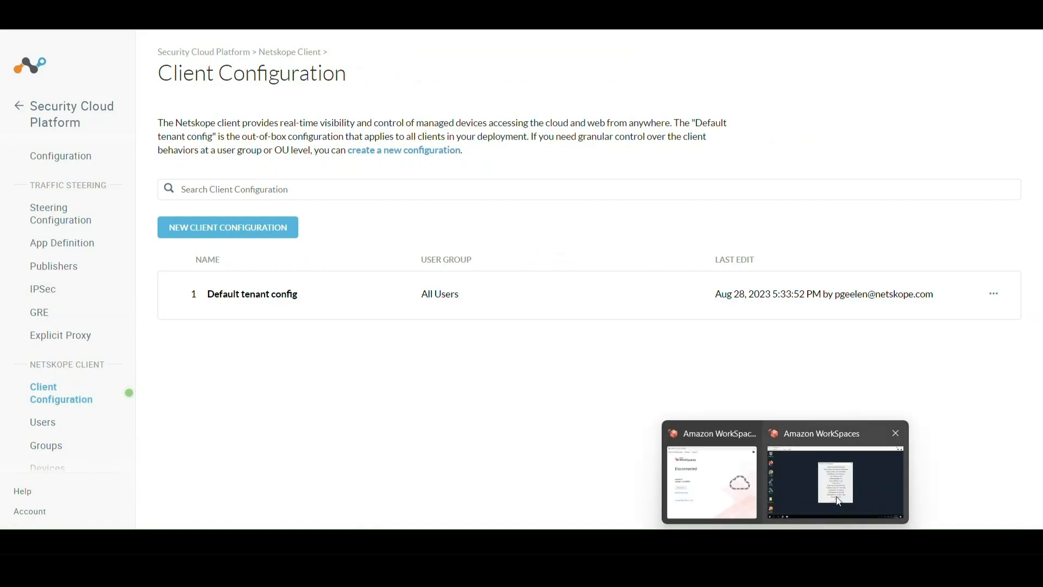
pyautogui.click(822, 483)
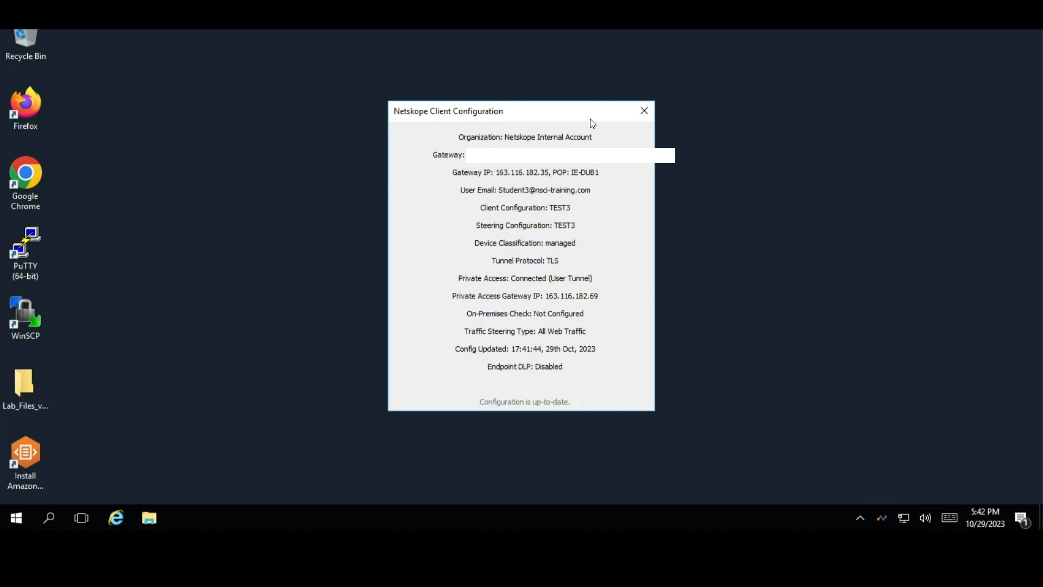
pyautogui.click(644, 114)
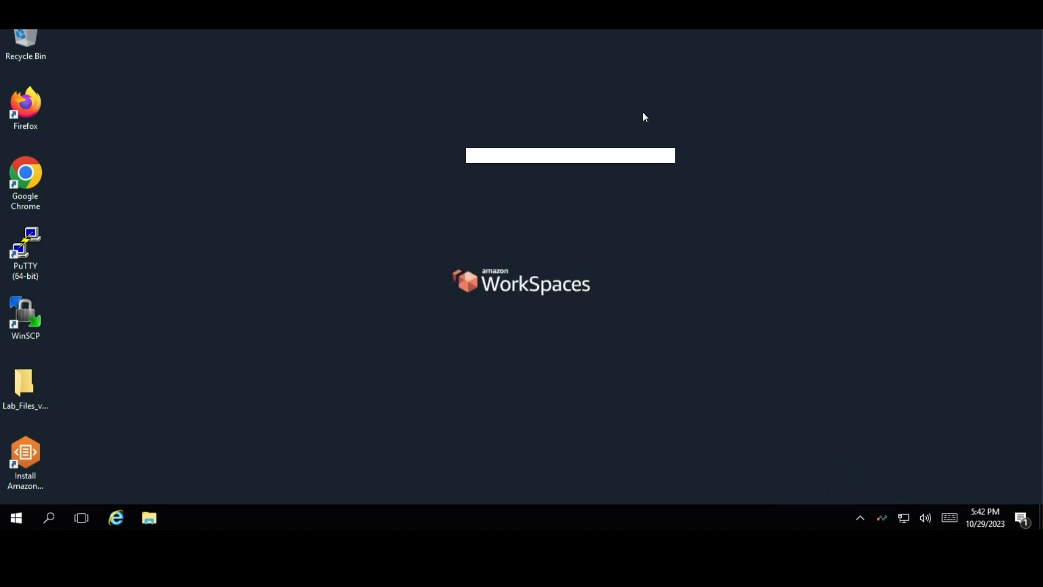
pyautogui.rightClick(885, 516)
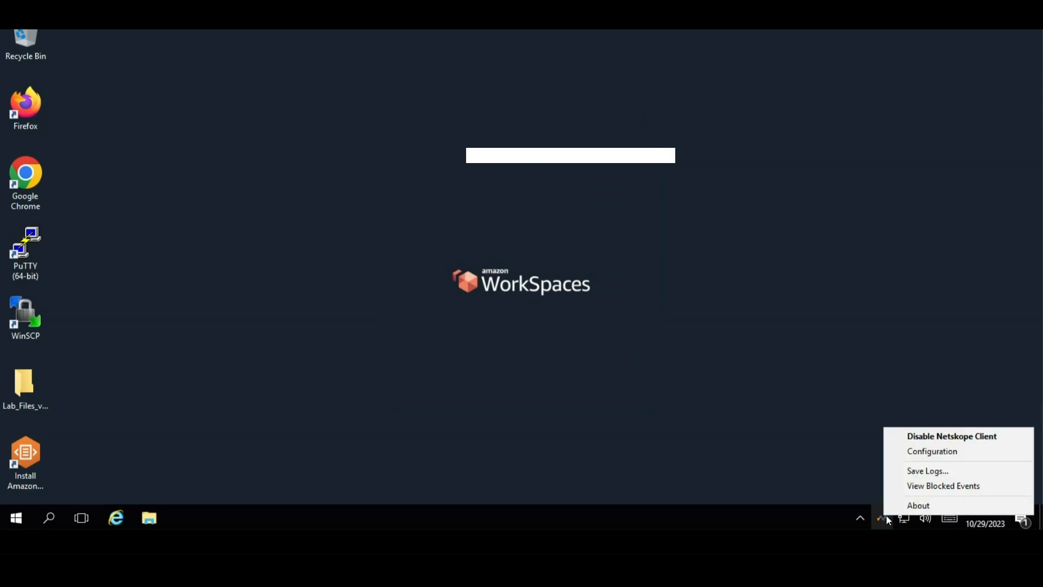
pyautogui.click(937, 452)
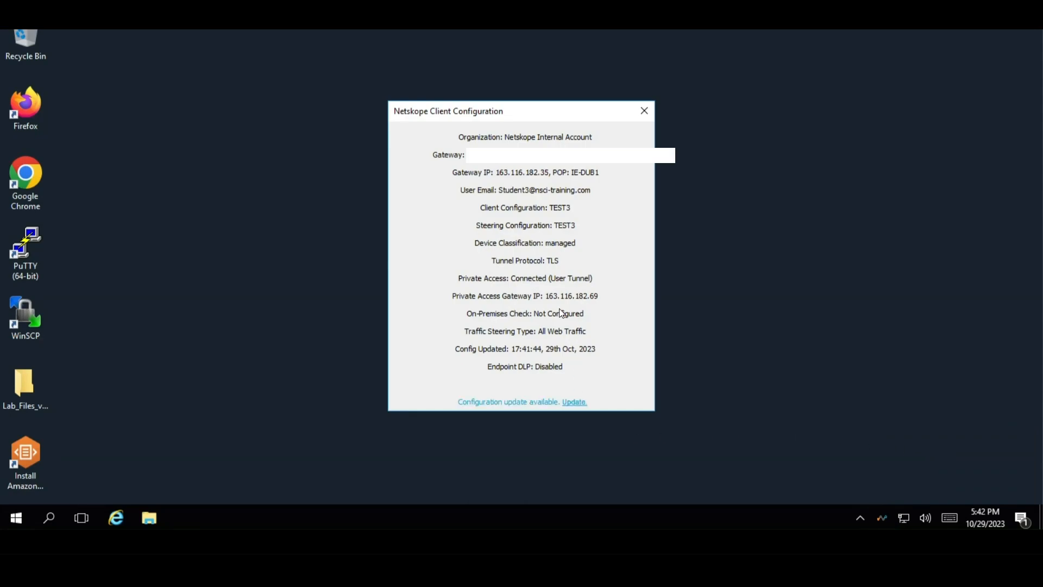
pyautogui.click(580, 403)
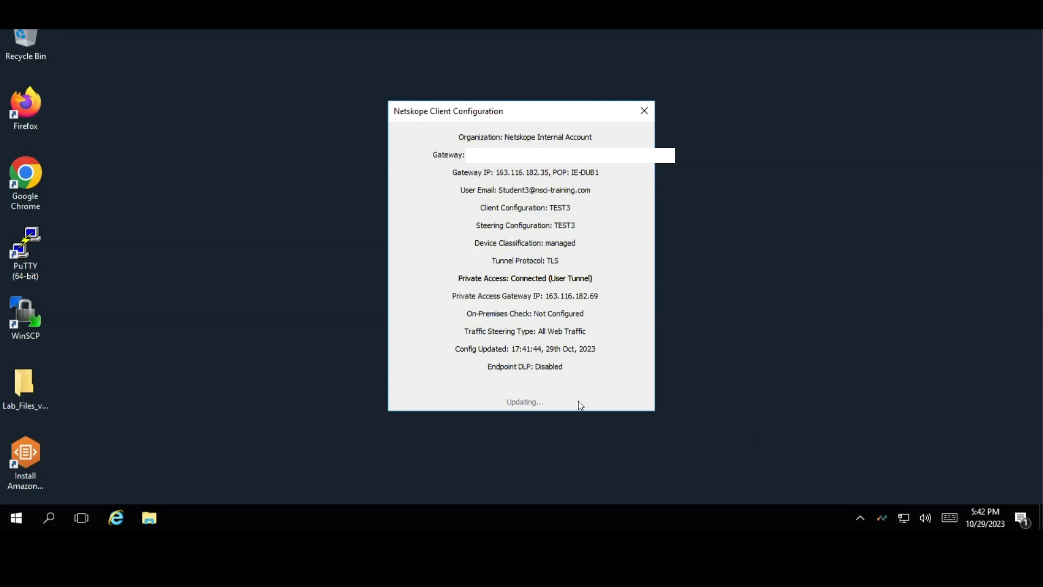